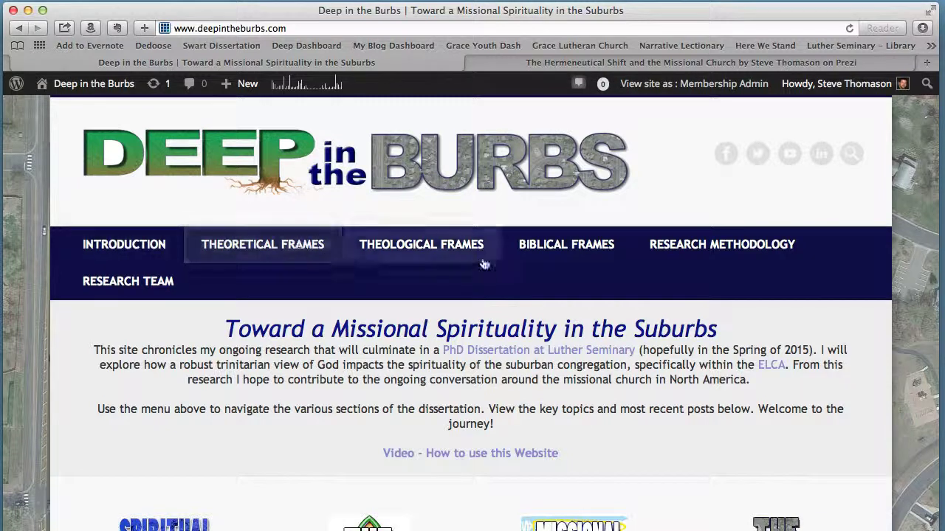
Open the Epistemological Considerations page from the Theoretical Frames section and bring its embedded Prezi into view
click(251, 251)
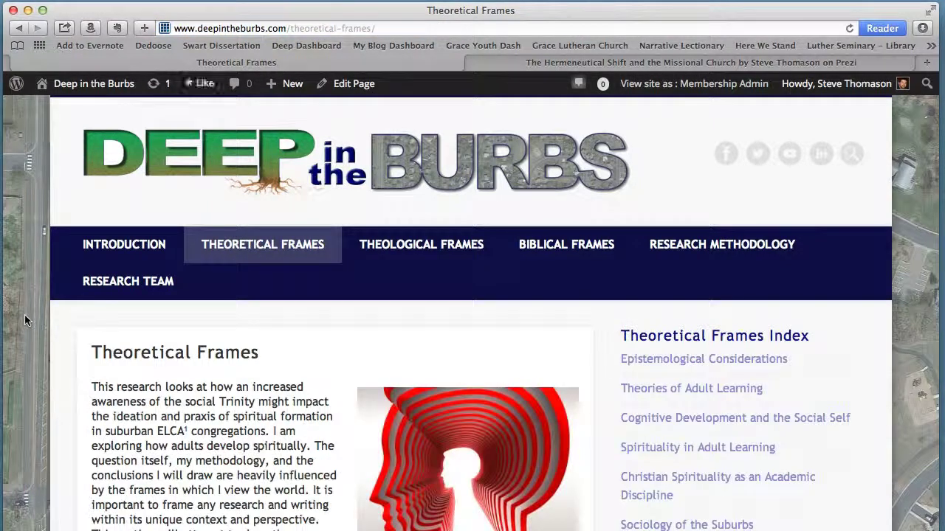
scroll(24, 318, down, 5)
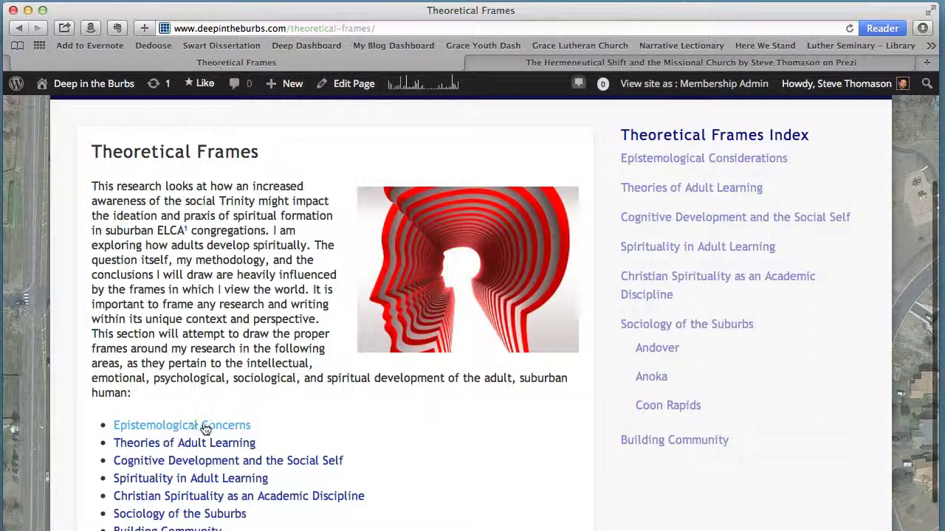
click(676, 161)
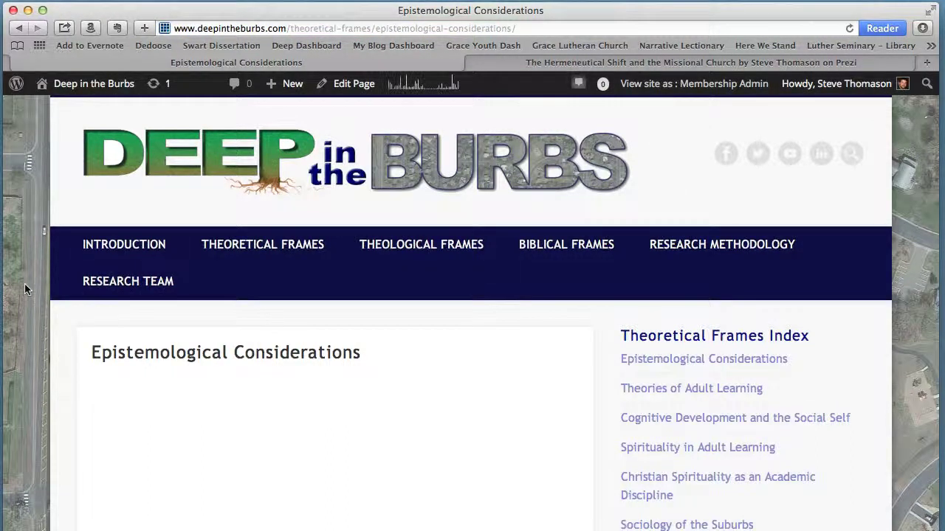
scroll(24, 289, down, 5)
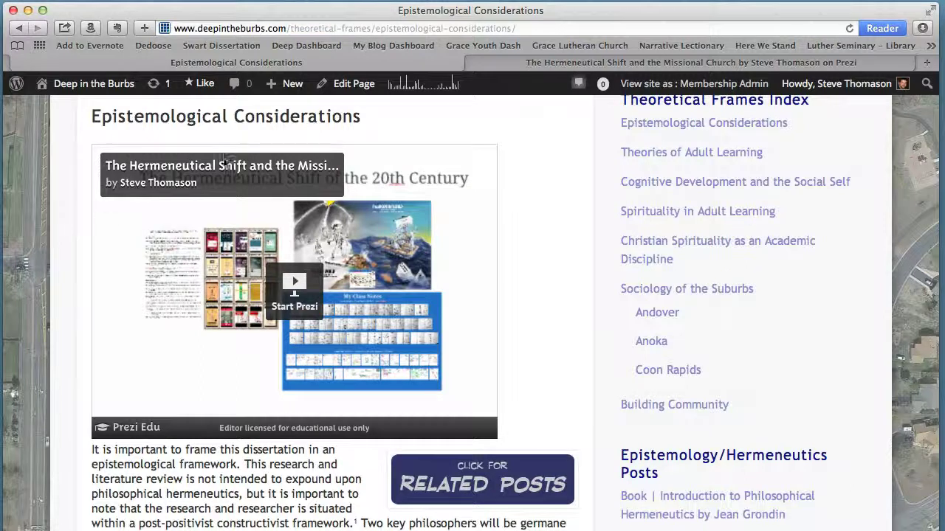
Start the embedded Prezi and zoom through its bibliography to the Beyond Foundationalism book cover
click(293, 287)
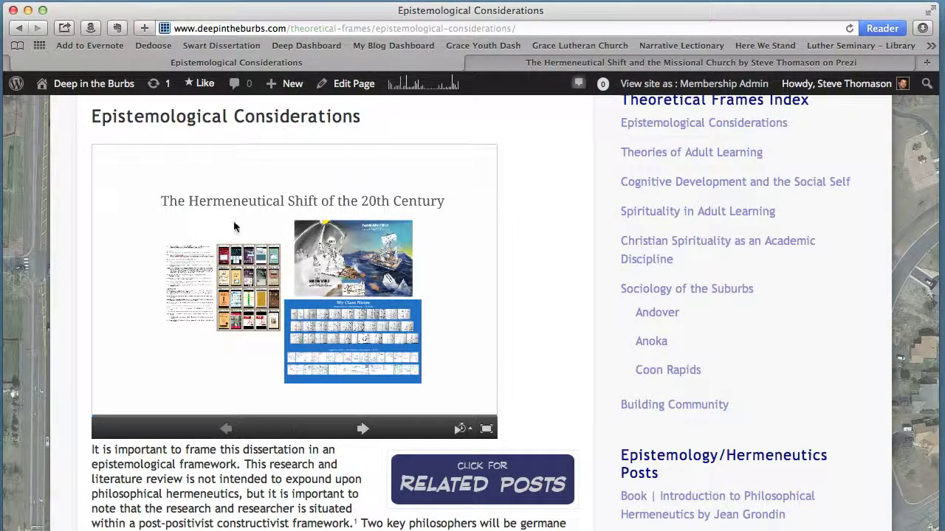
click(203, 265)
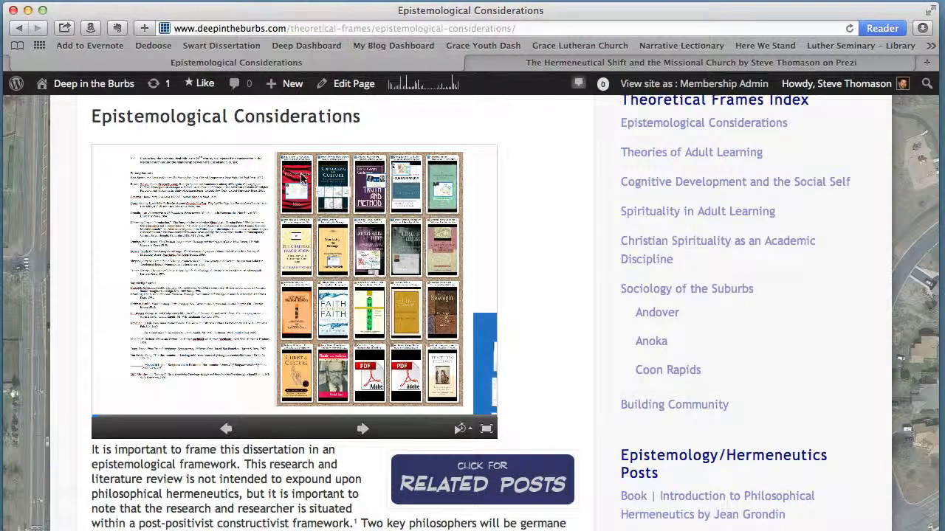
click(404, 195)
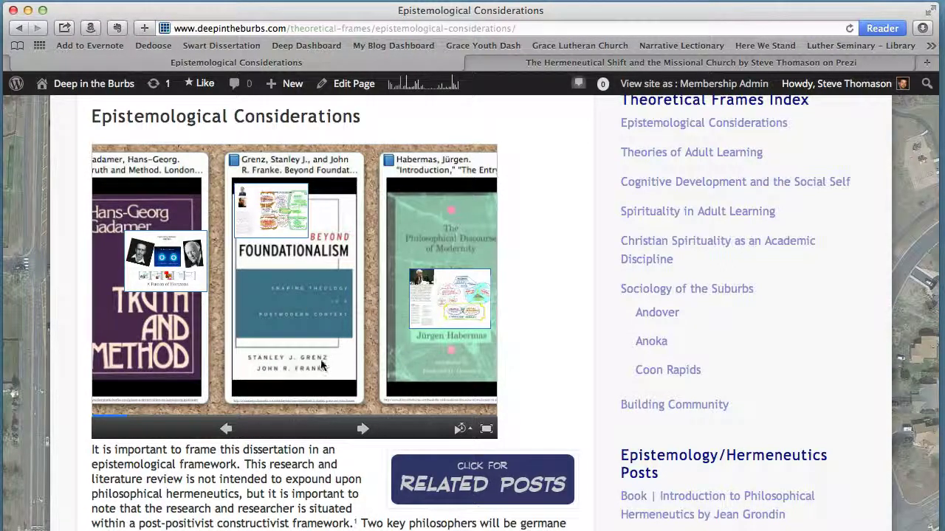
scroll(286, 337, up, 1)
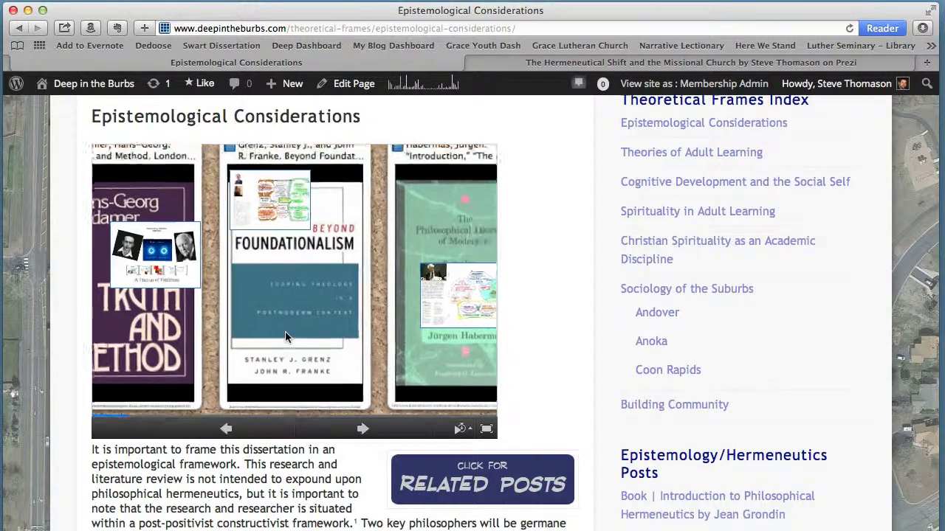
scroll(287, 338, up, 3)
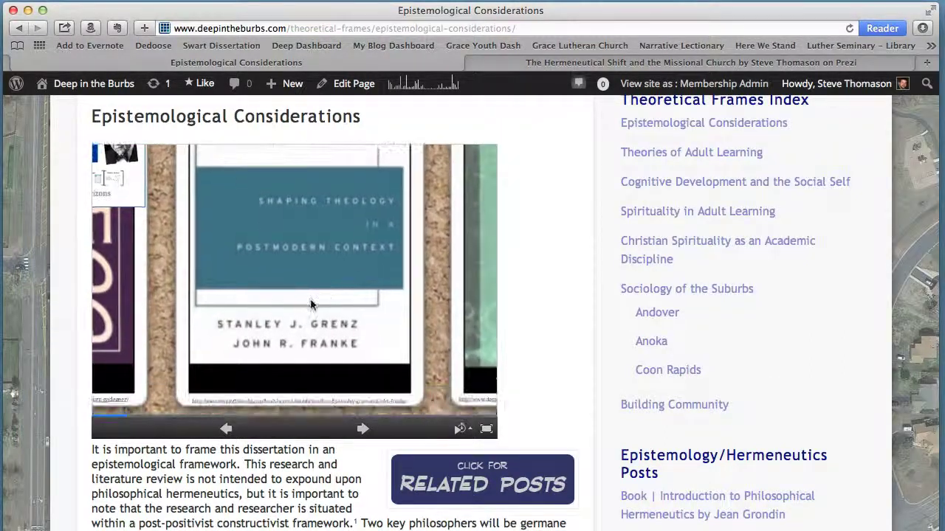
scroll(310, 304, up, 3)
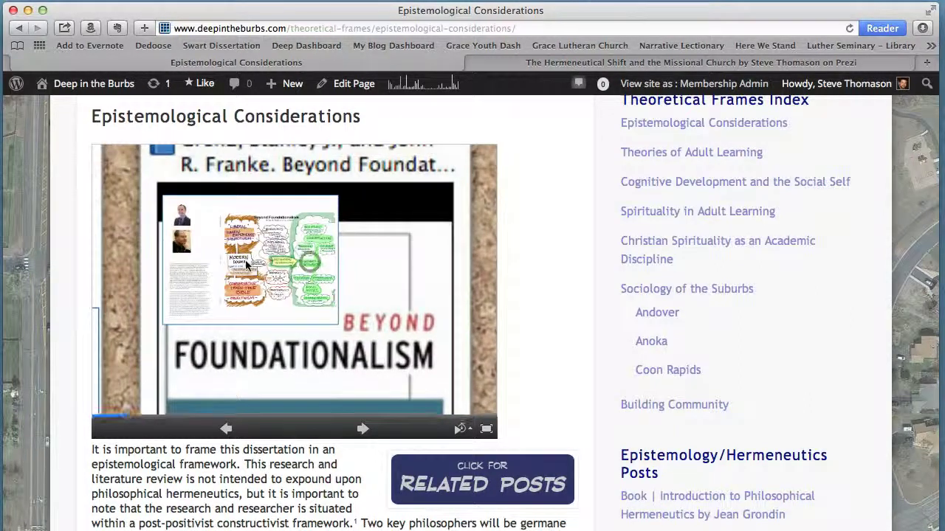
Examine the mind map on the Beyond Foundationalism cover up close, including its Postmodern Methodology arrow, and return to the cover
click(262, 262)
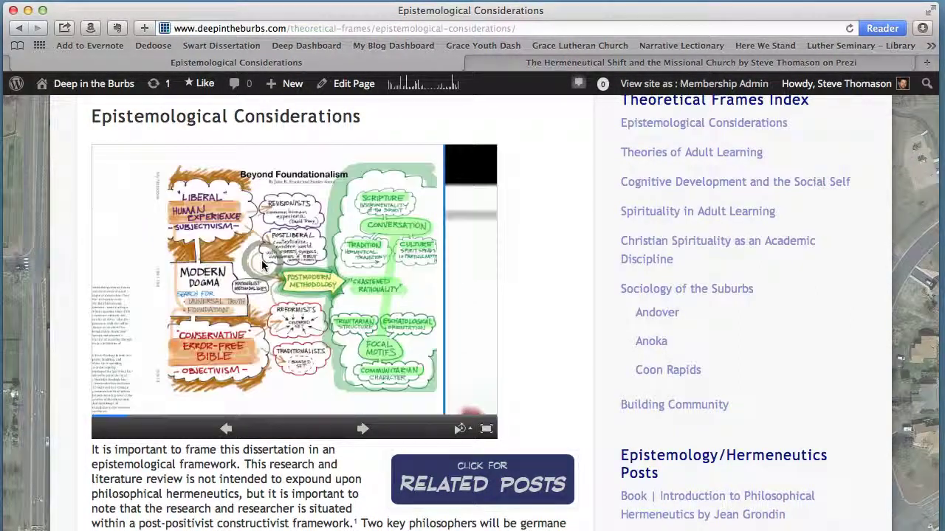
scroll(293, 267, up, 2)
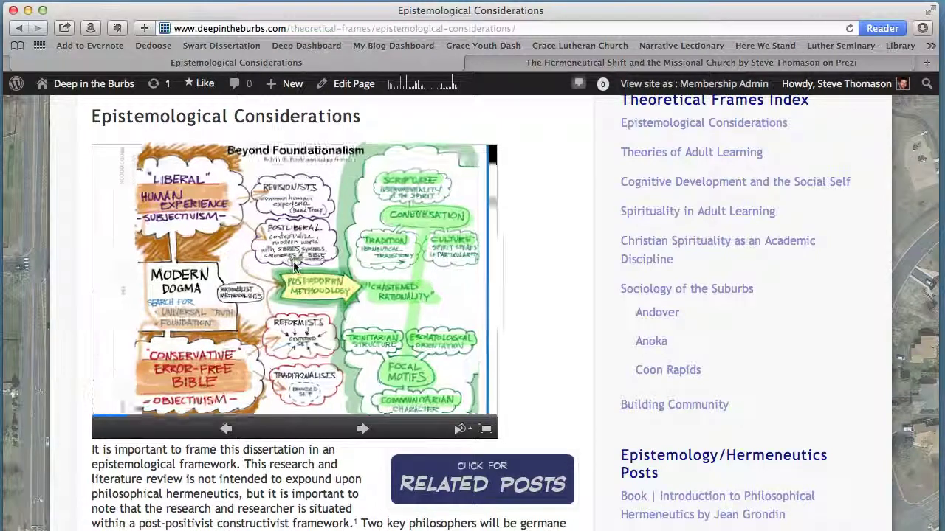
scroll(293, 267, up, 3)
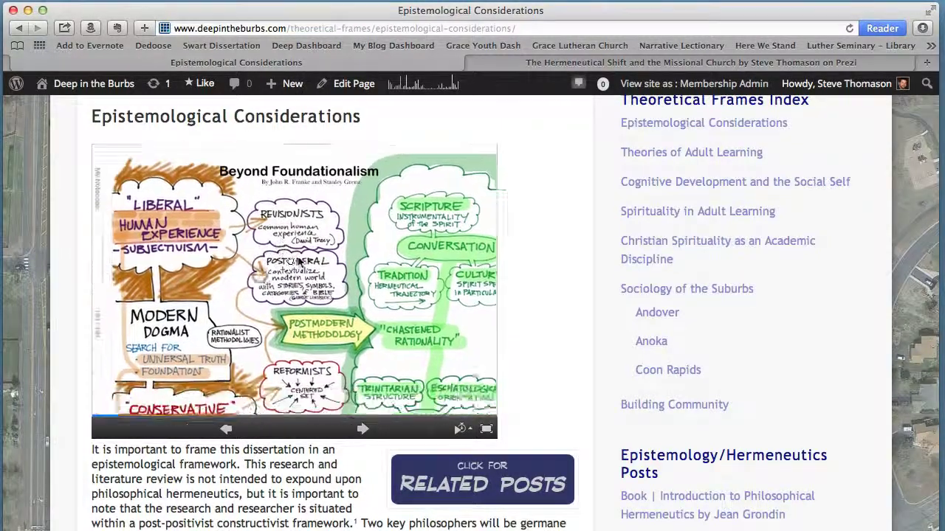
scroll(249, 290, up, 3)
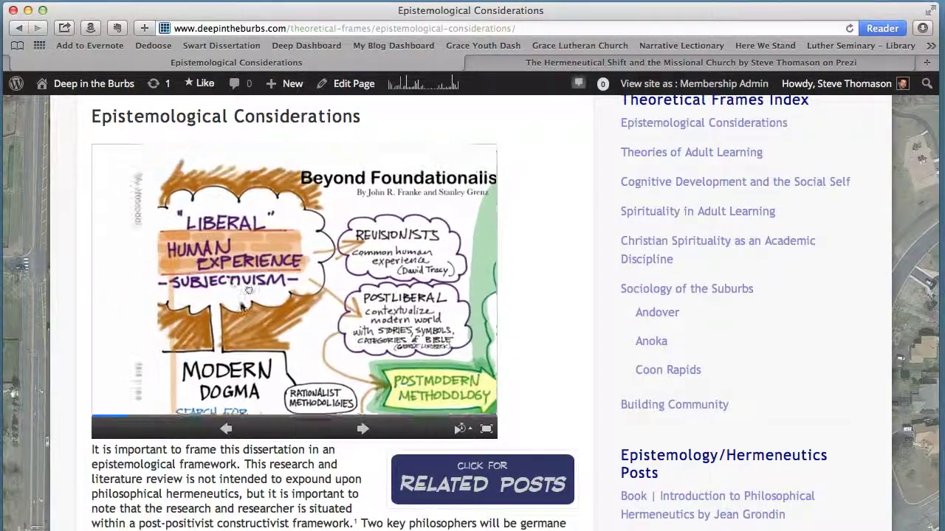
scroll(249, 290, up, 3)
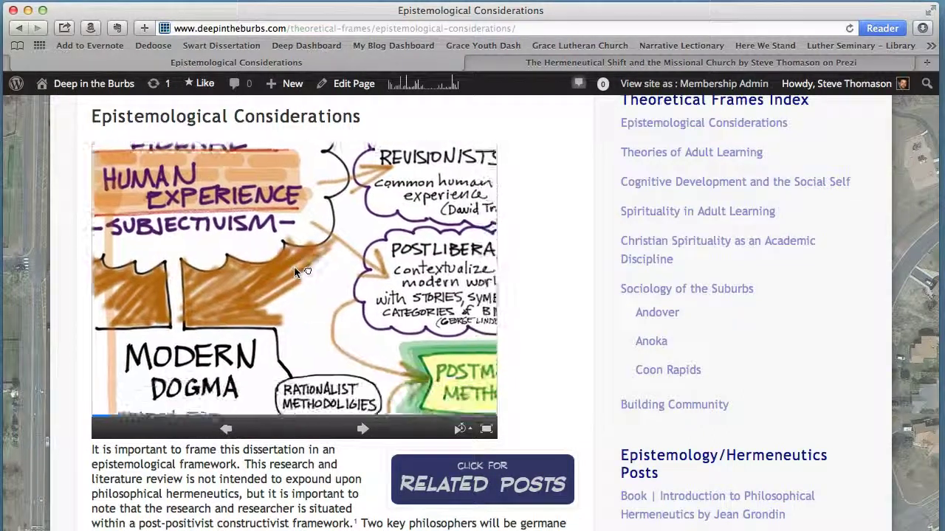
scroll(294, 273, down, 2)
drag(295, 369, 215, 263)
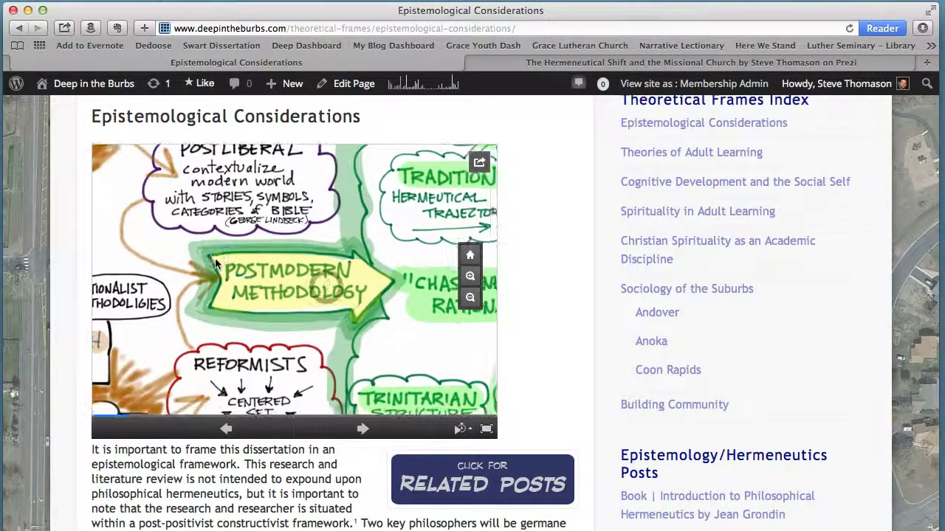
scroll(277, 297, down, 4)
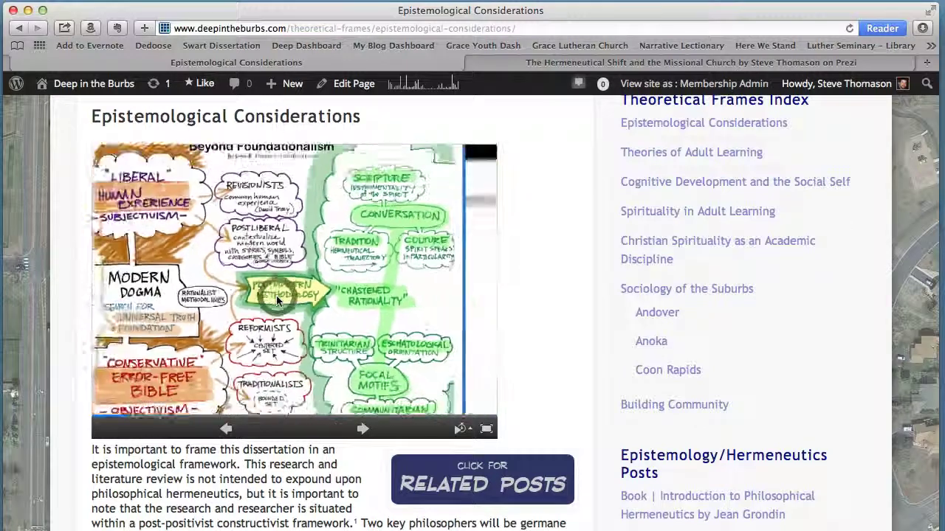
scroll(276, 297, down, 5)
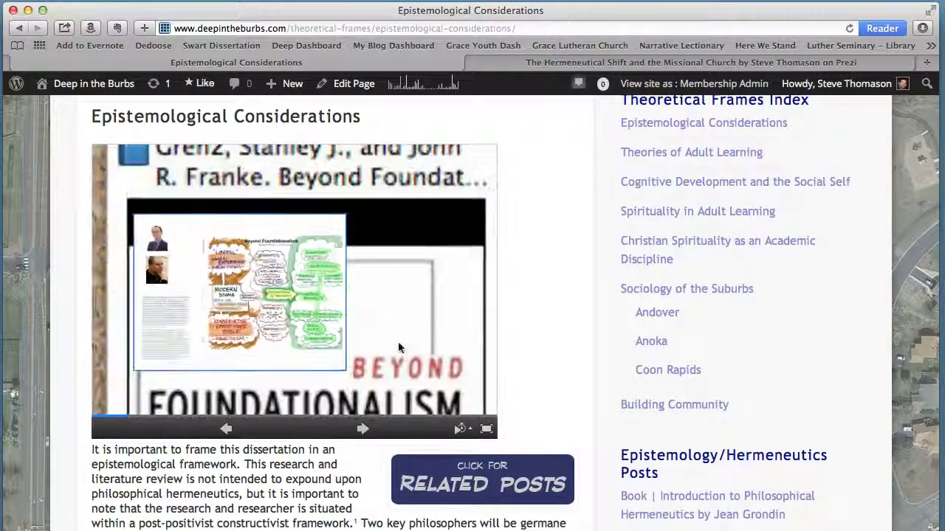
Open the deepintheburbs.com book post linked beneath the Beyond Foundationalism cover
drag(398, 347, 351, 206)
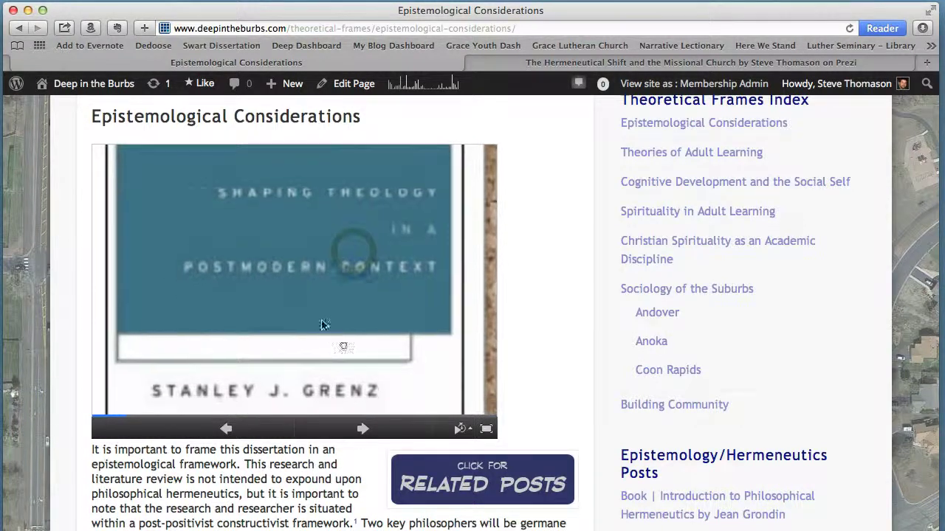
drag(322, 325, 337, 211)
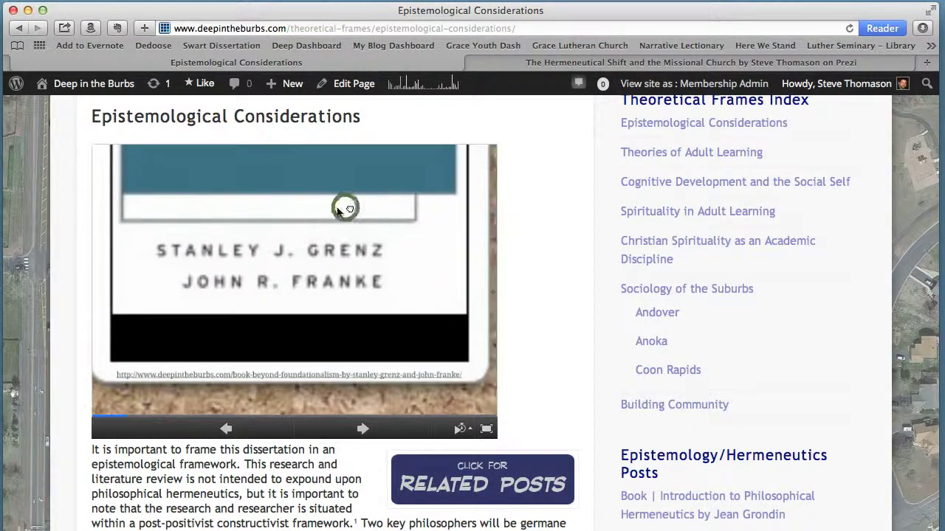
click(260, 380)
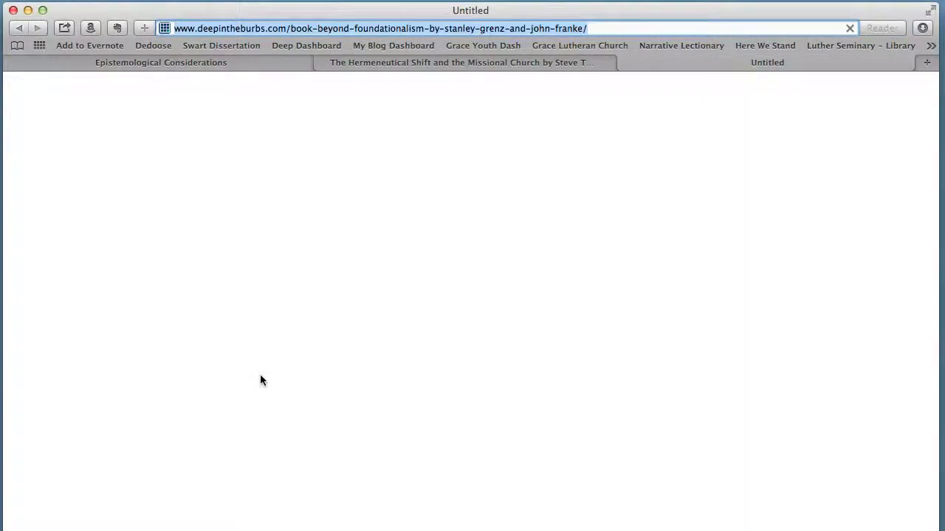
click(260, 379)
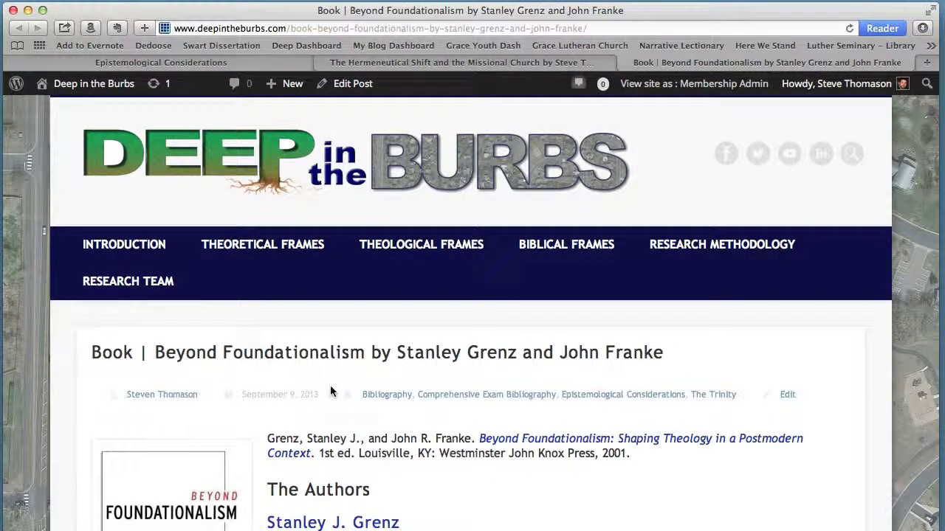
Look over the book post's cover image and full citation, highlighting the citation text and clearing the selection
scroll(331, 390, down, 5)
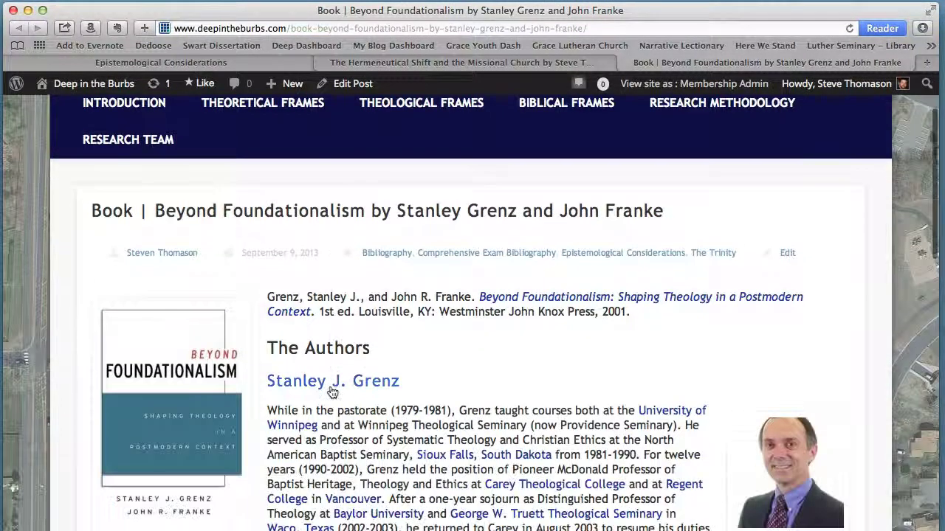
scroll(332, 393, down, 2)
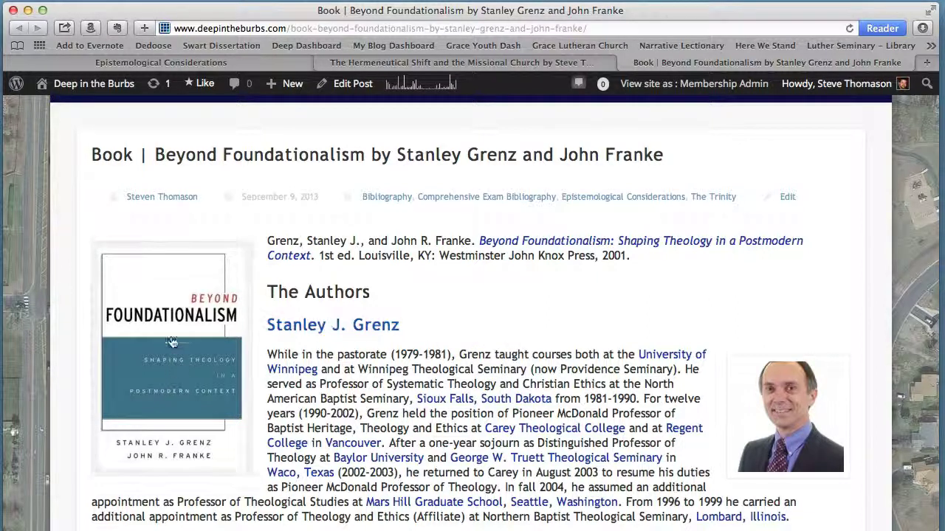
click(180, 298)
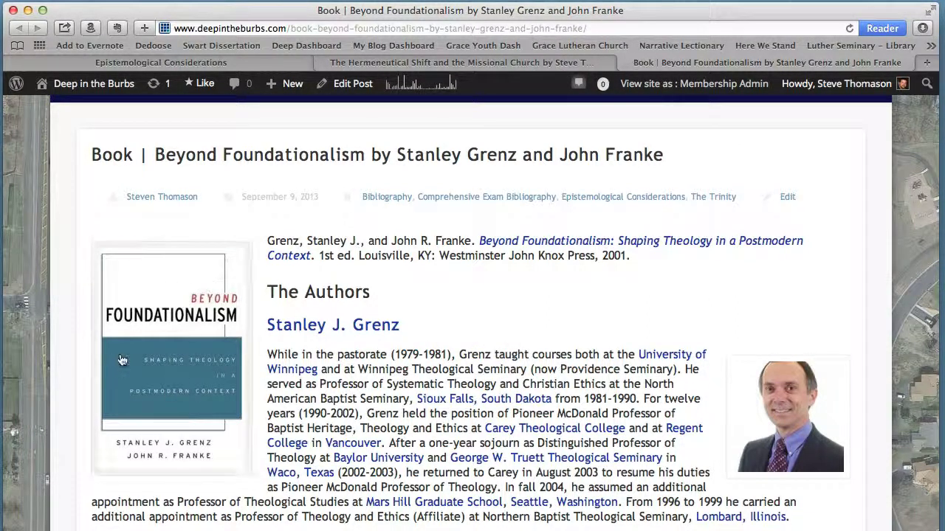
drag(267, 240, 642, 258)
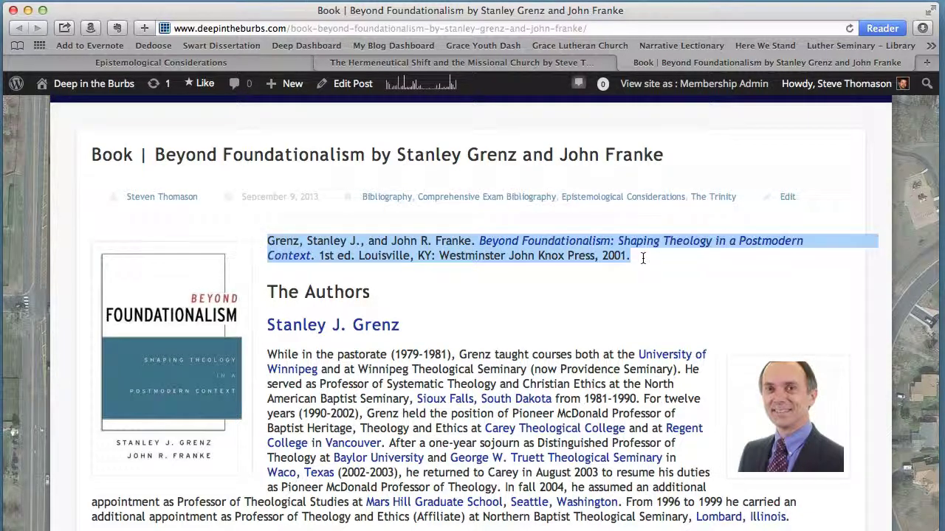
click(535, 263)
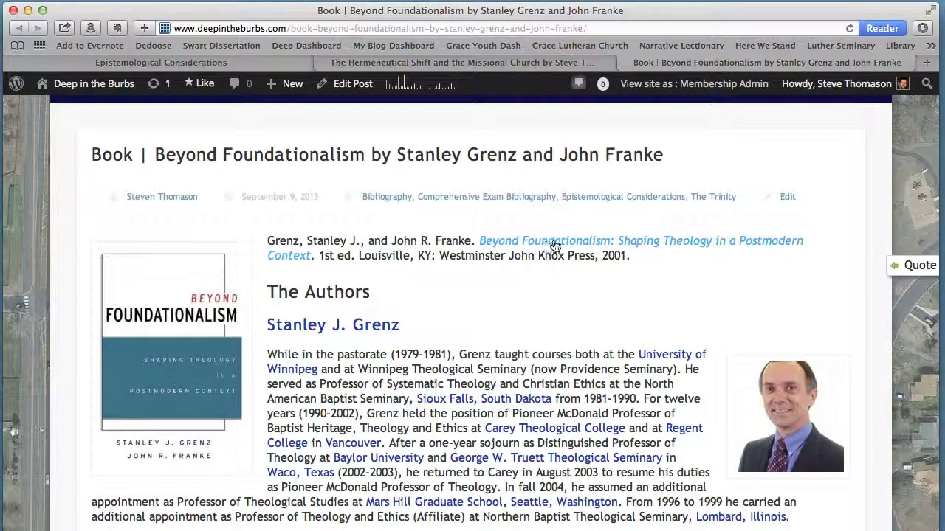
Look over the Amazon listing linked from the book title in the citation, and close it
click(555, 246)
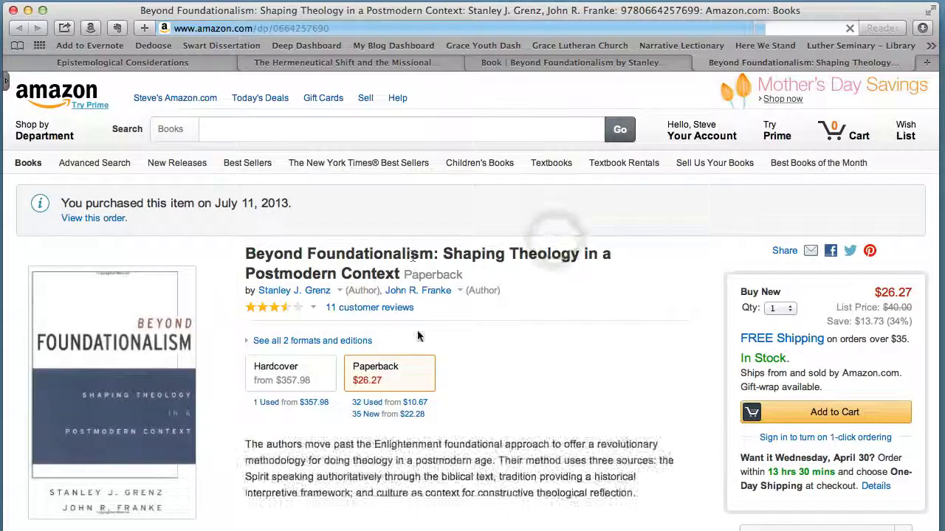
scroll(511, 360, down, 2)
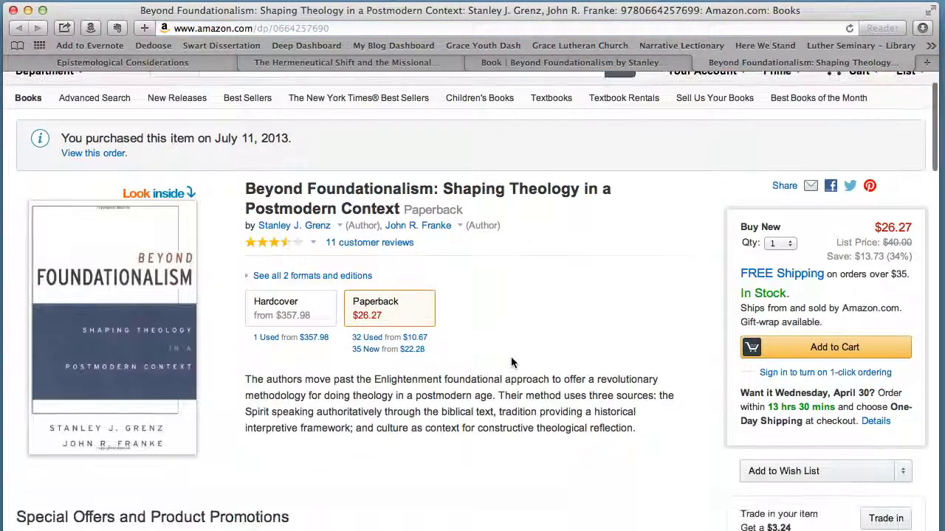
scroll(510, 362, up, 1)
scroll(511, 362, up, 1)
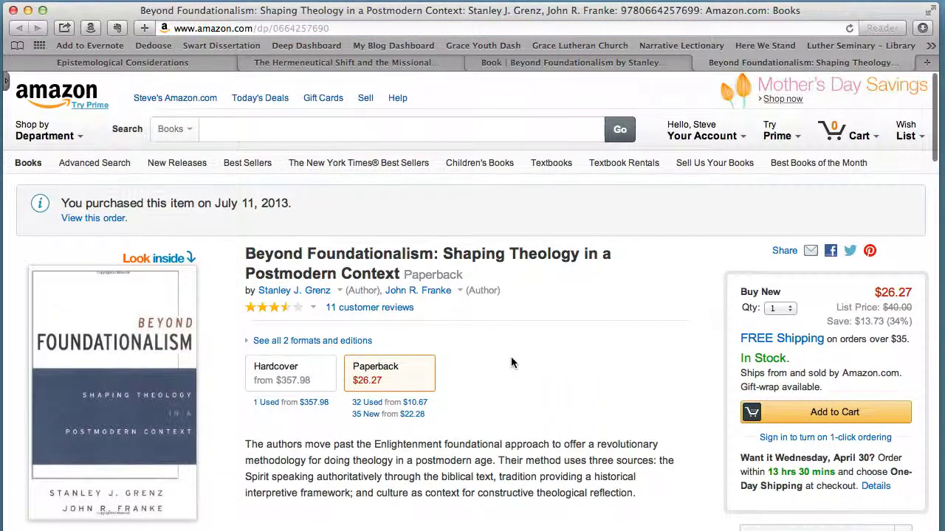
scroll(537, 360, down, 5)
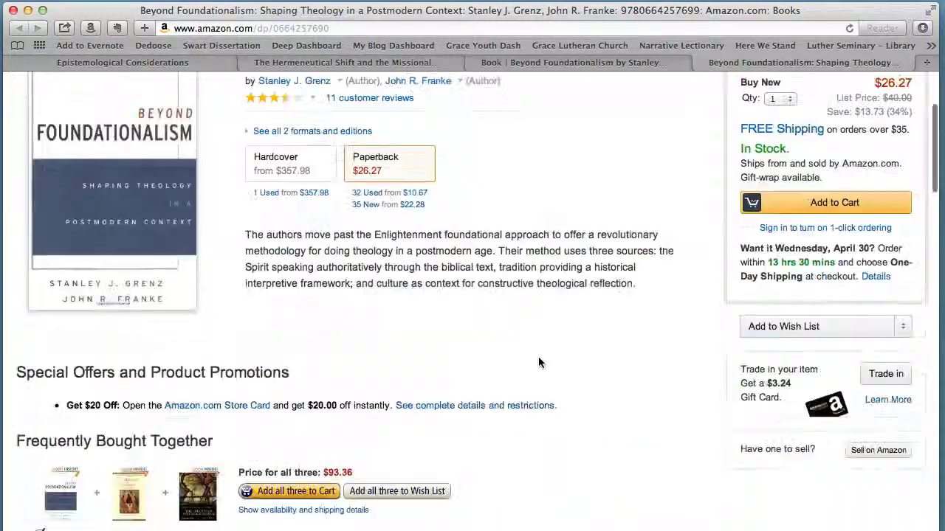
scroll(538, 363, down, 4)
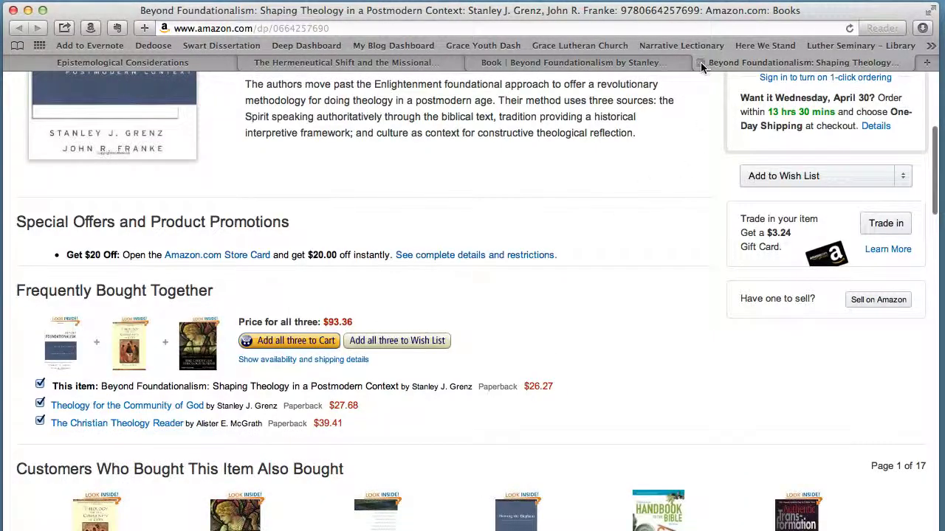
click(702, 63)
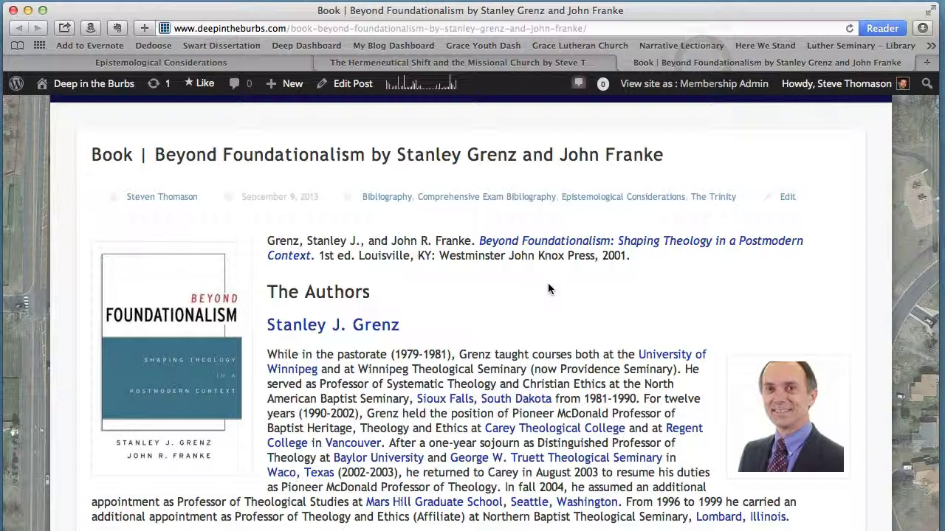
Look over Stanley J. Grenz's website linked from the heading in The Authors section, including its welcome page, and return to the book post
scroll(437, 312, down, 1)
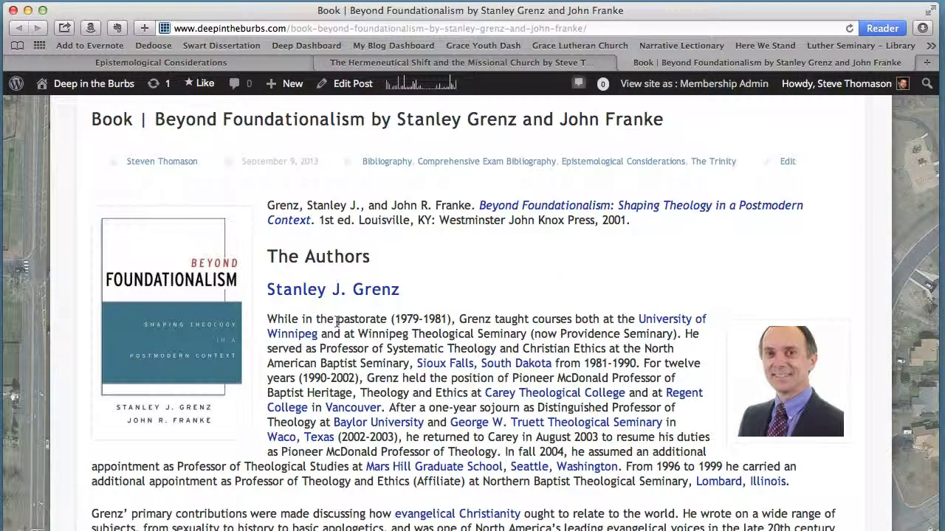
scroll(324, 347, down, 2)
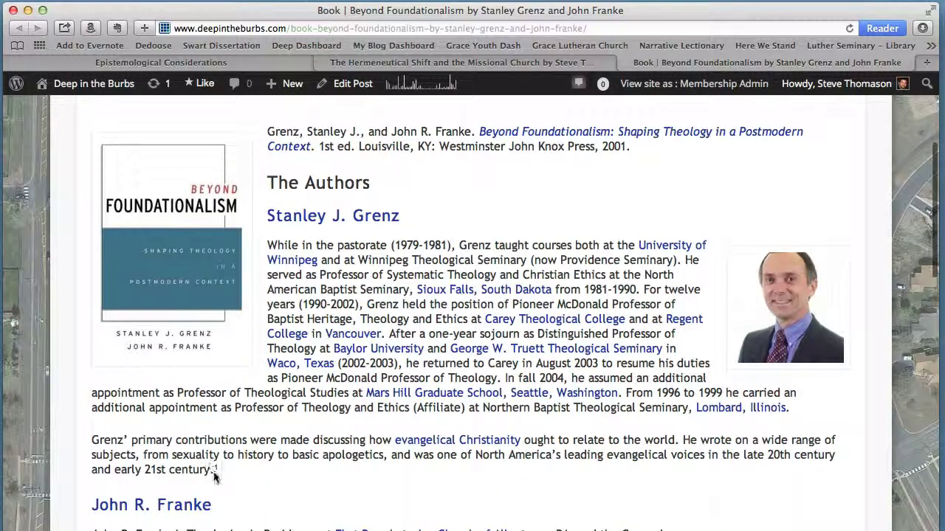
scroll(364, 276, up, 1)
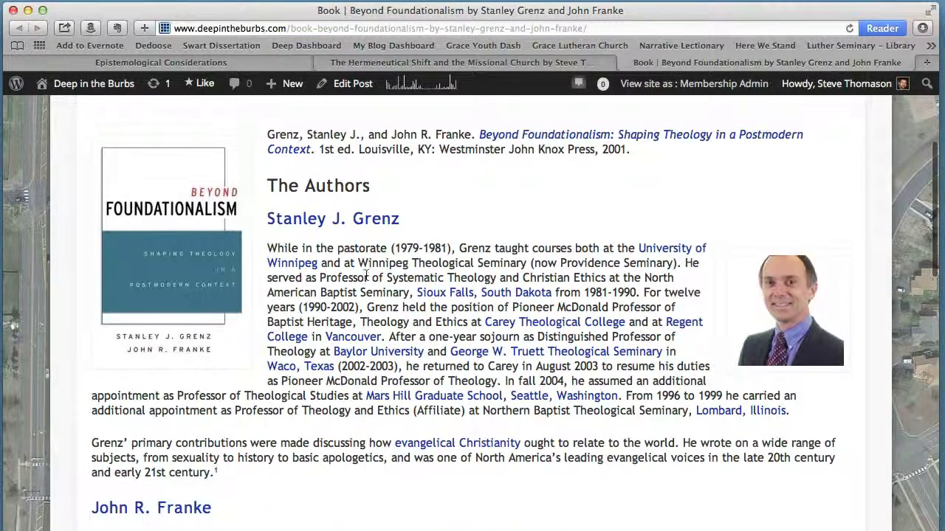
click(362, 224)
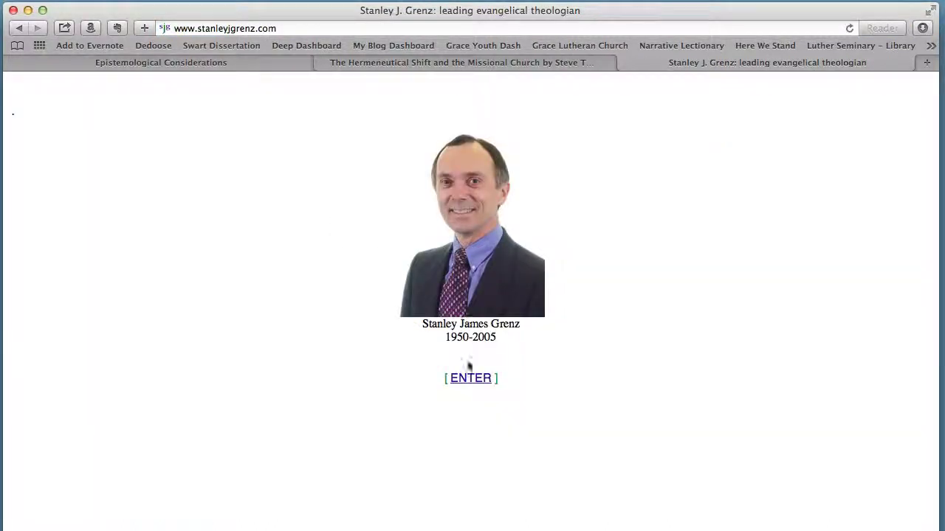
click(472, 380)
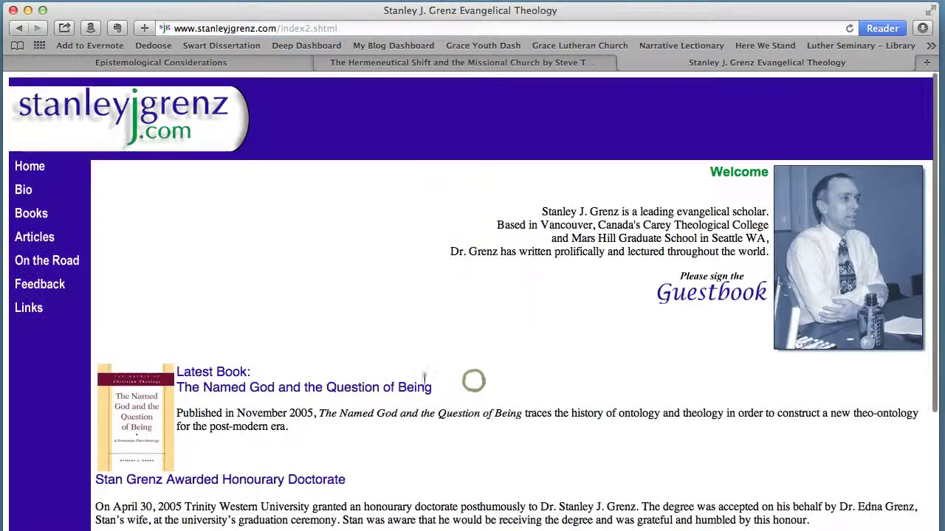
scroll(422, 379, up, 1)
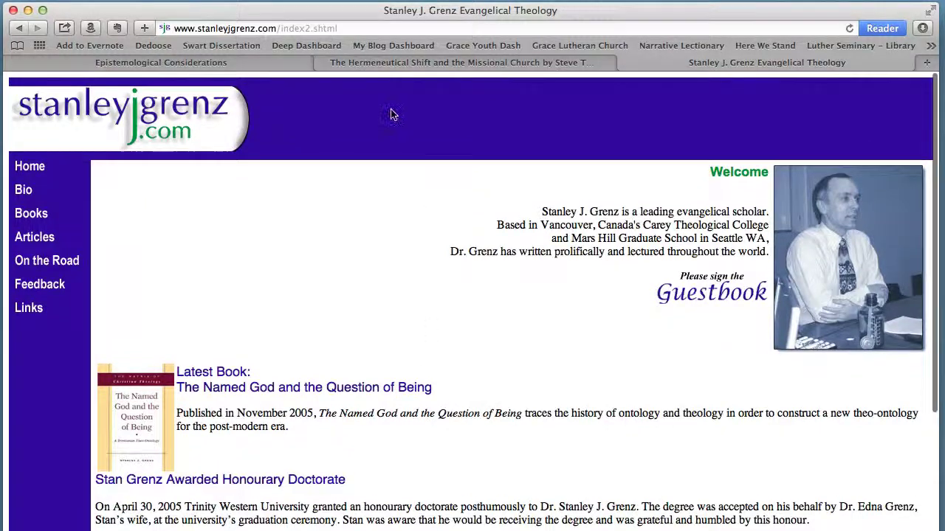
click(20, 28)
click(21, 28)
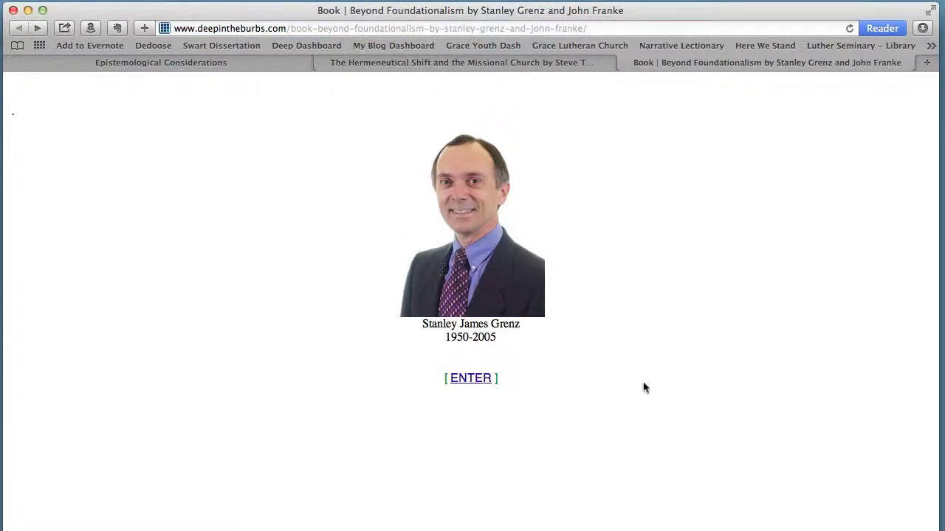
Read through the post's John R. Franke biography and My Summary section, down to the mind map and footnotes
scroll(454, 360, down, 6)
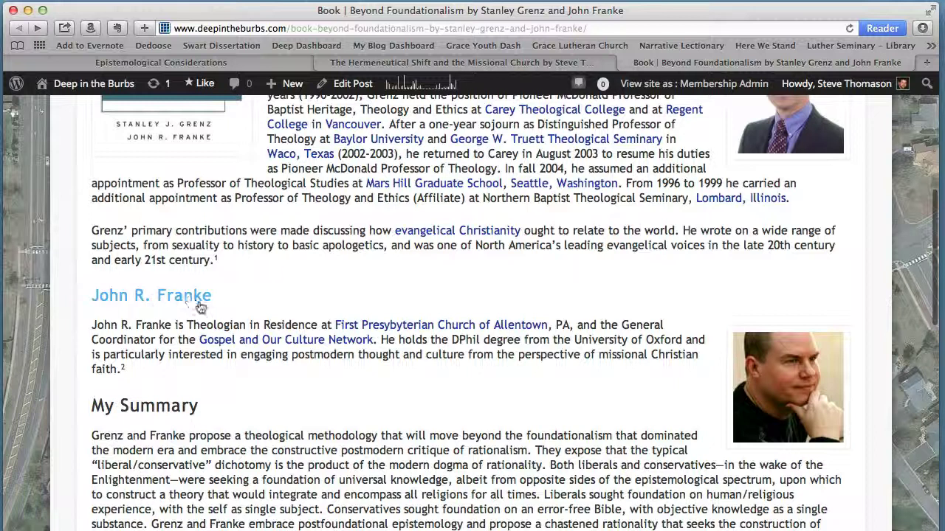
scroll(591, 417, down, 5)
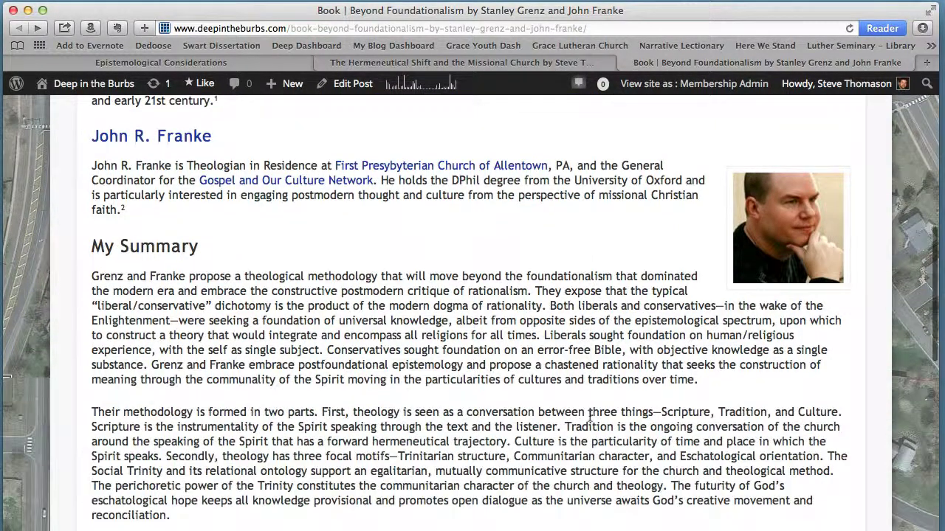
scroll(248, 314, down, 2)
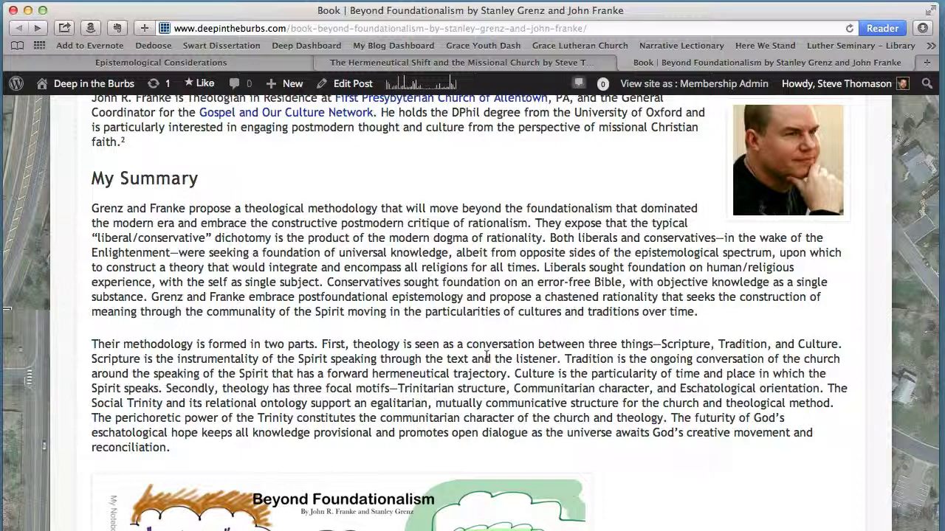
scroll(583, 335, down, 12)
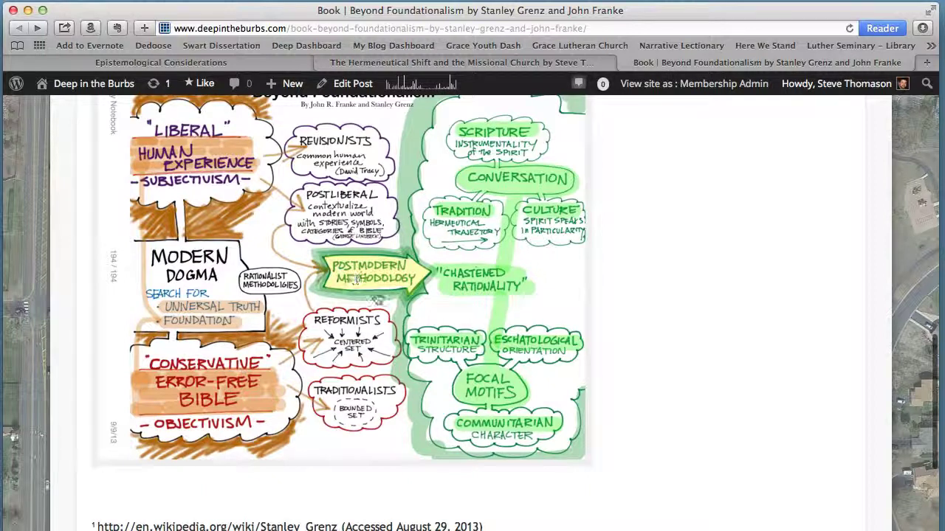
scroll(302, 300, down, 4)
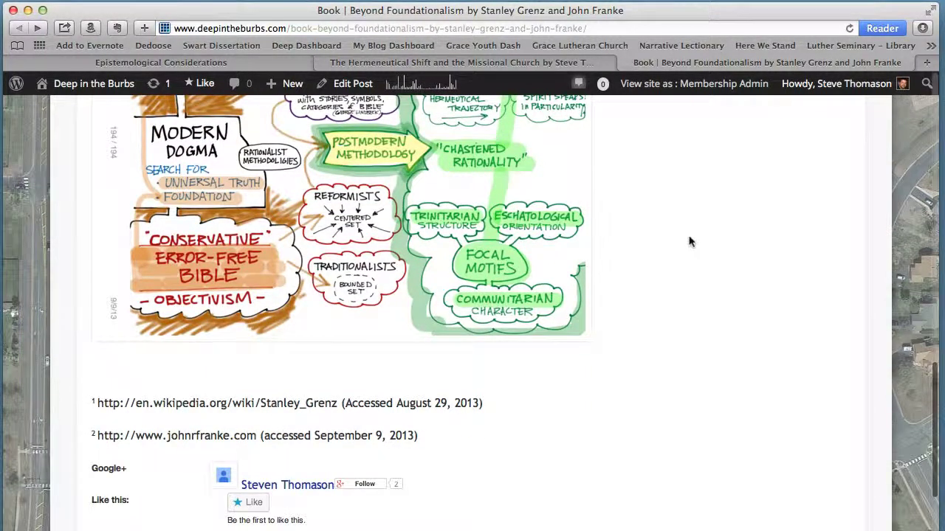
scroll(690, 244, up, 3)
Look over the related posts, tags, sharing options, author box and comment area at the end of the post
scroll(687, 243, down, 15)
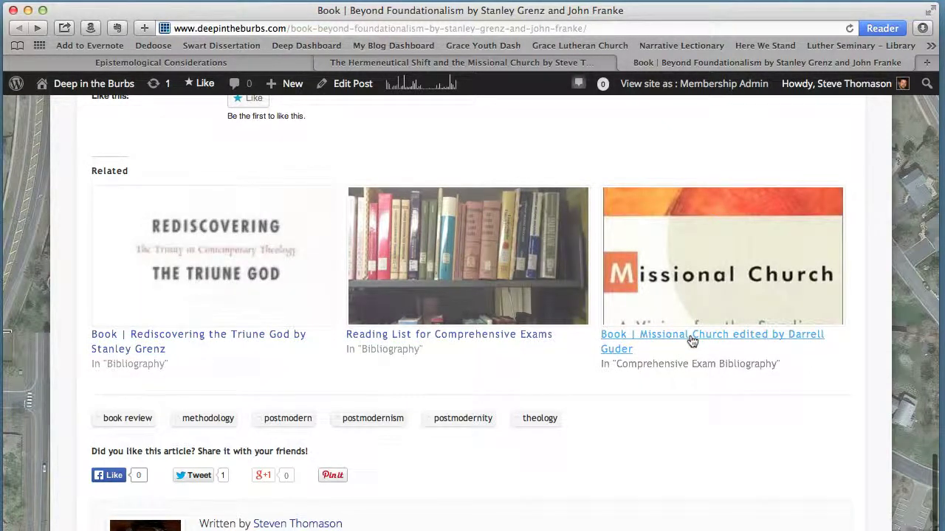
scroll(696, 392, down, 2)
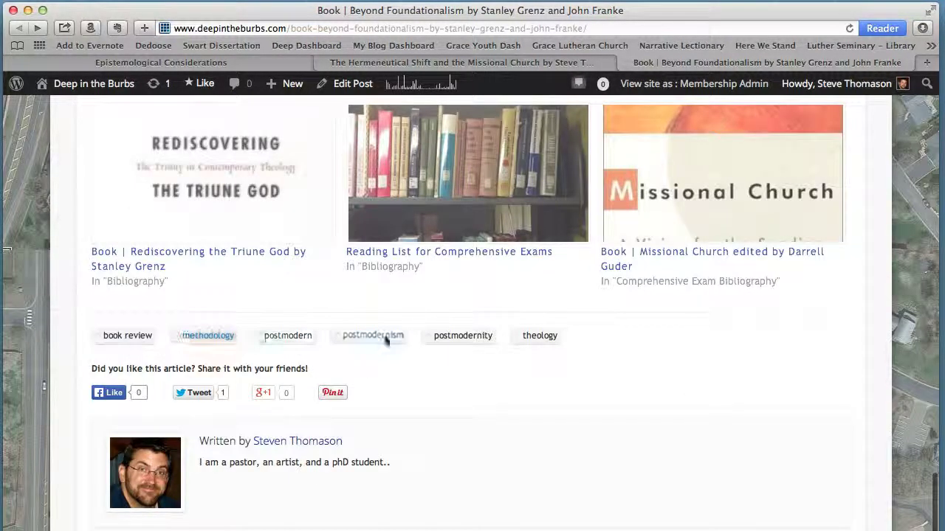
scroll(611, 375, down, 6)
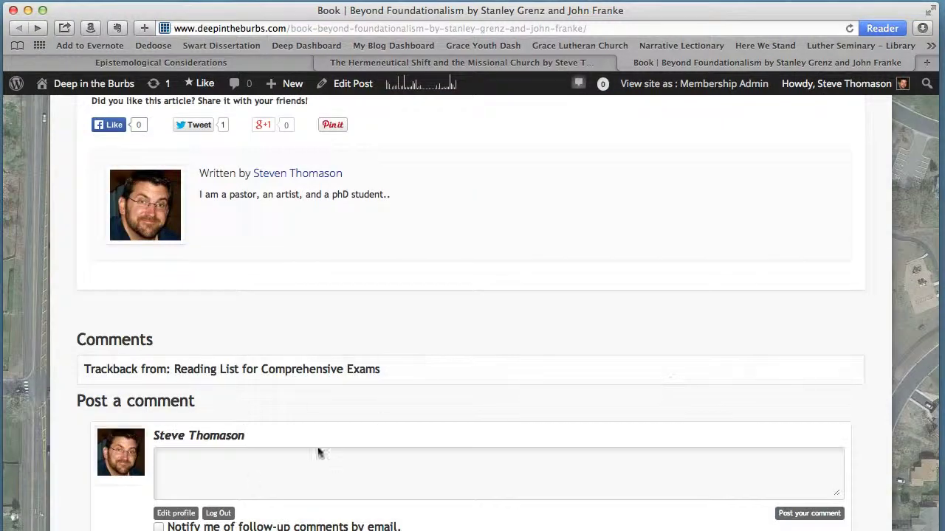
scroll(538, 383, up, 6)
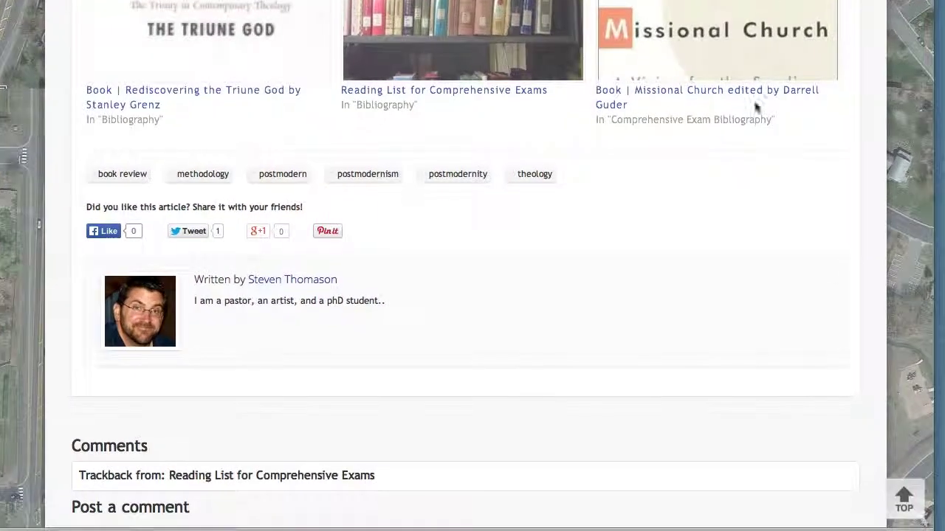
Return to the start of the post, close it, and go back to the Epistemological Considerations page
click(904, 499)
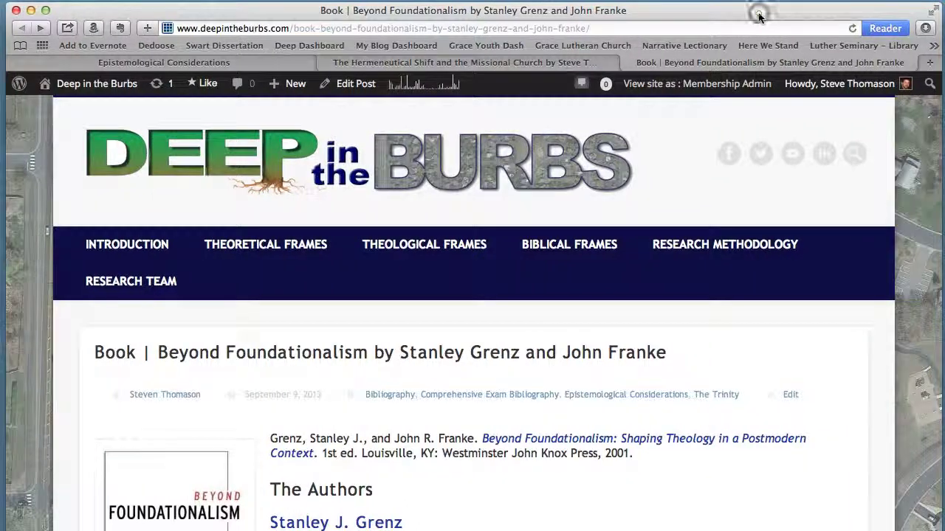
click(631, 64)
click(416, 64)
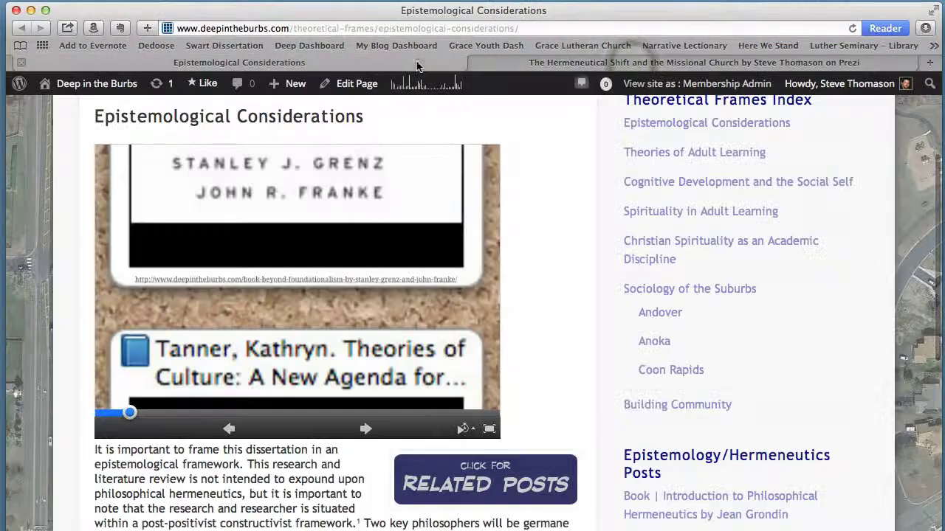
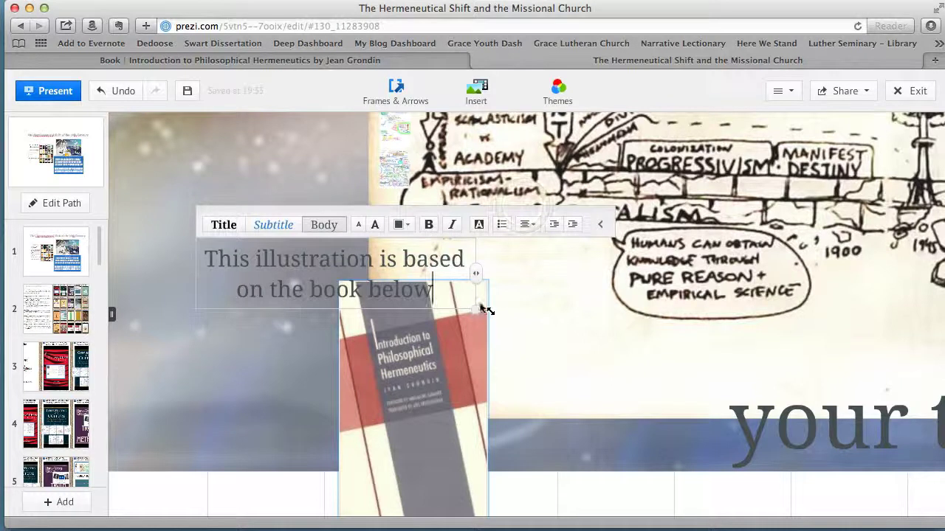
Shrink the "This illustration is based on the book below" caption and align it with the Introduction to Philosophical Hermeneutics cover directly beneath it
drag(477, 315, 415, 292)
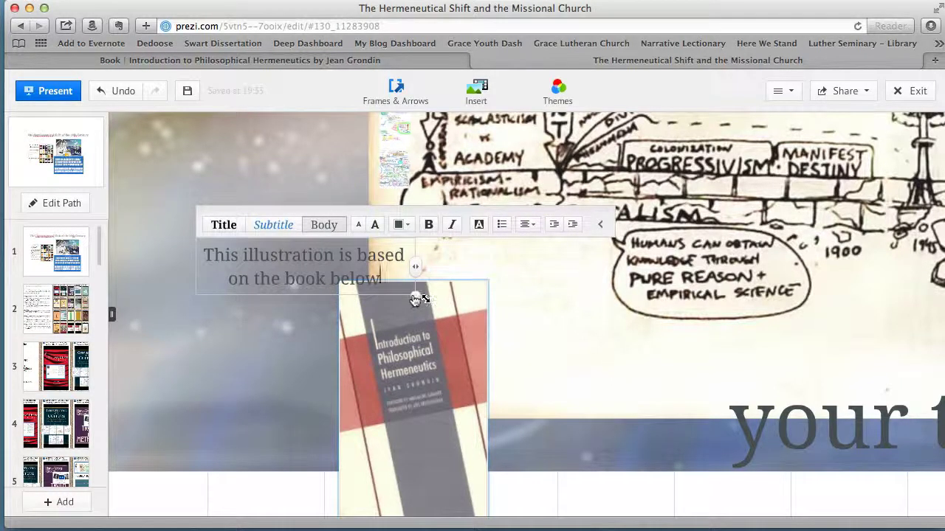
drag(376, 212, 476, 212)
click(423, 364)
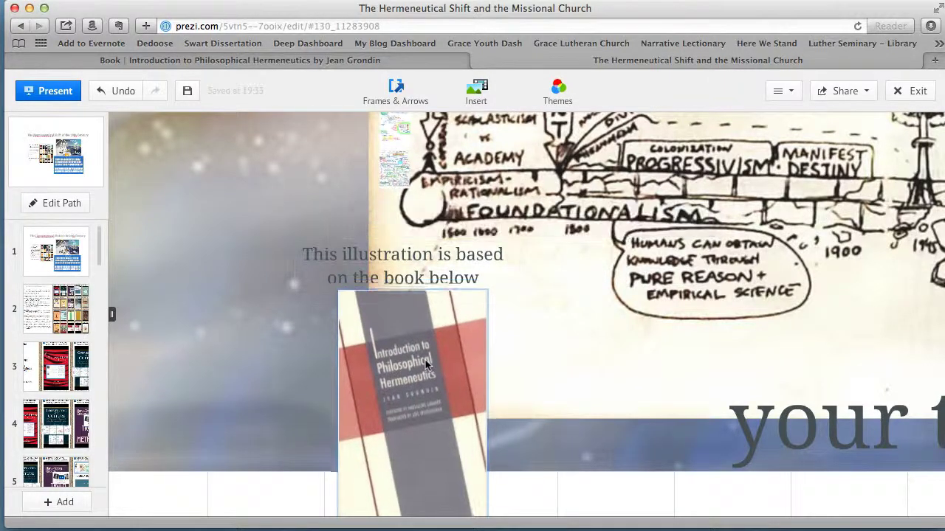
drag(424, 364, 422, 366)
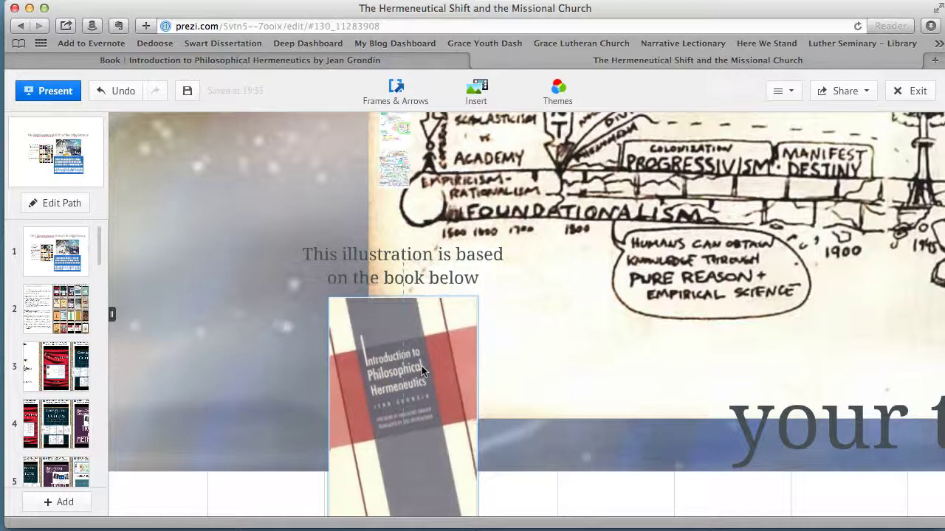
Add a light background behind the "This illustration is based on the book below" caption and finish editing the text
click(376, 259)
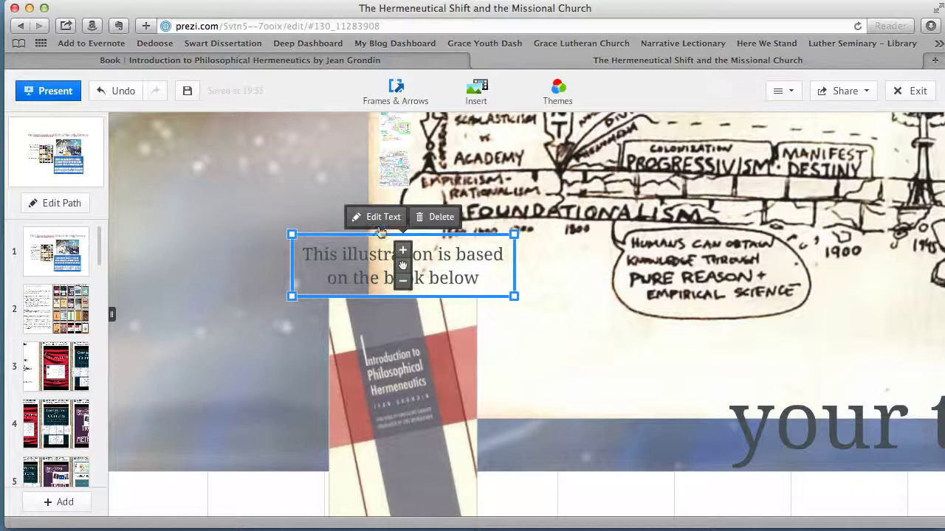
click(382, 218)
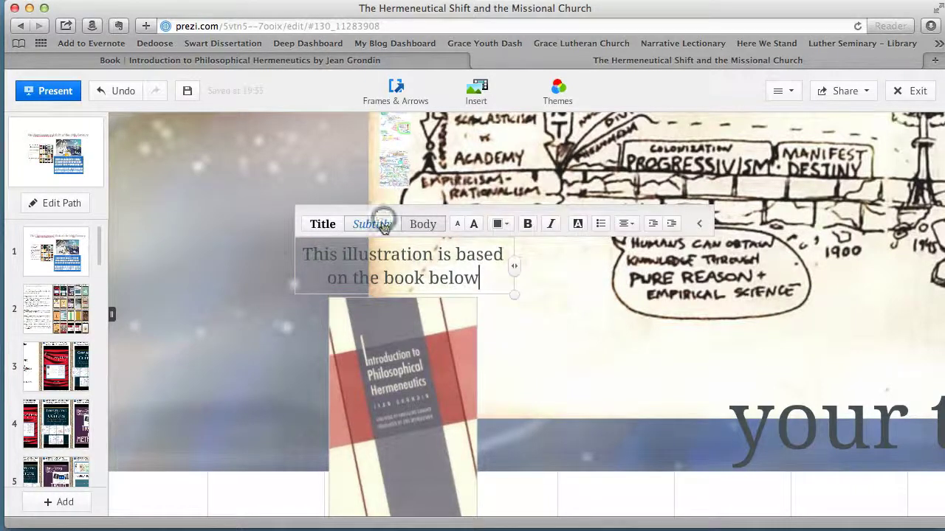
click(578, 226)
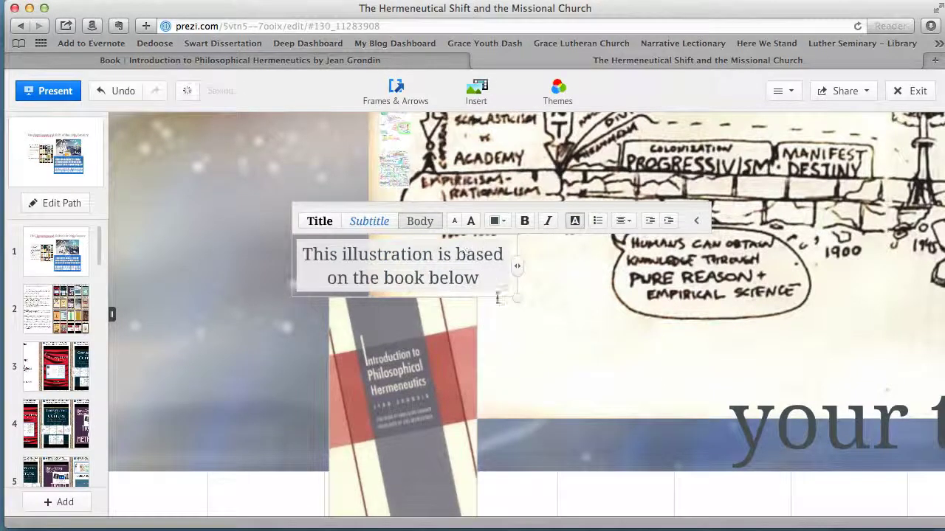
click(502, 336)
click(384, 269)
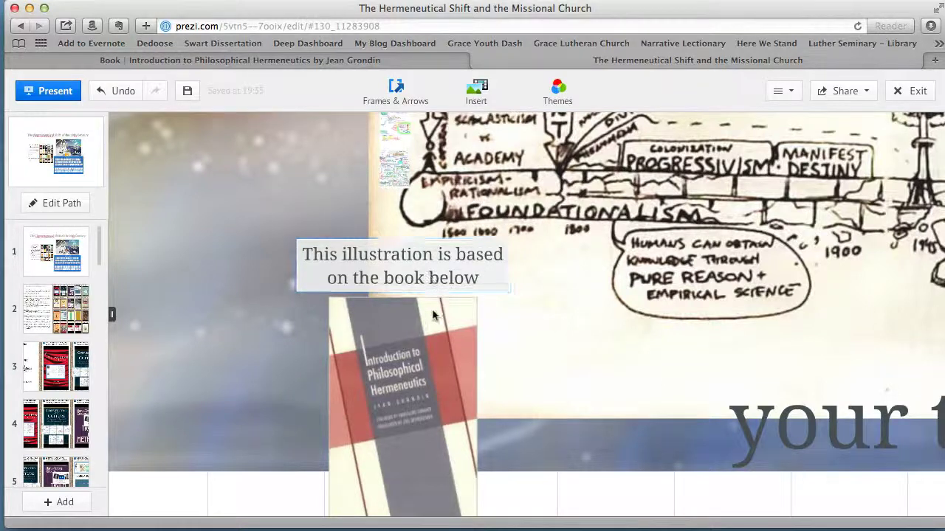
Copy the web address of the deepintheburbs.com post on Introduction to Philosophical Hermeneutics by Jean Grondin
scroll(477, 347, down, 3)
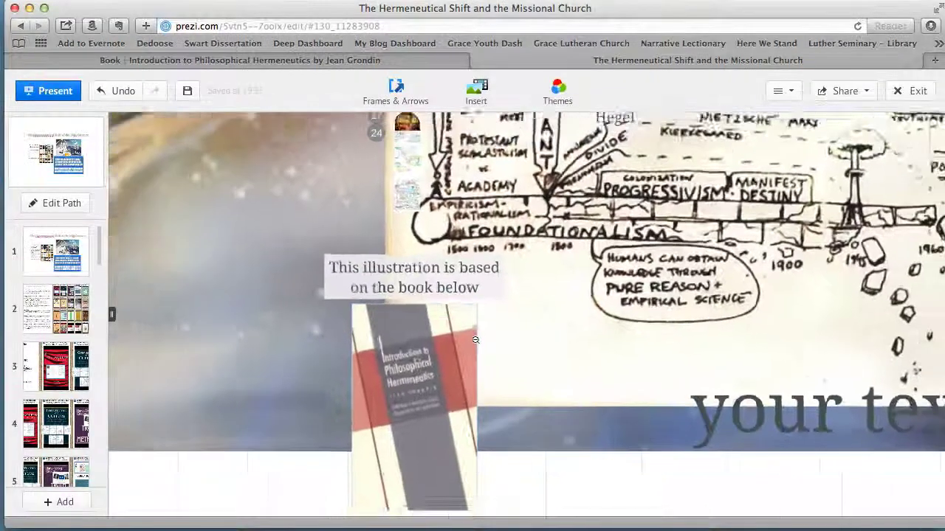
scroll(550, 401, up, 3)
drag(549, 424, 563, 348)
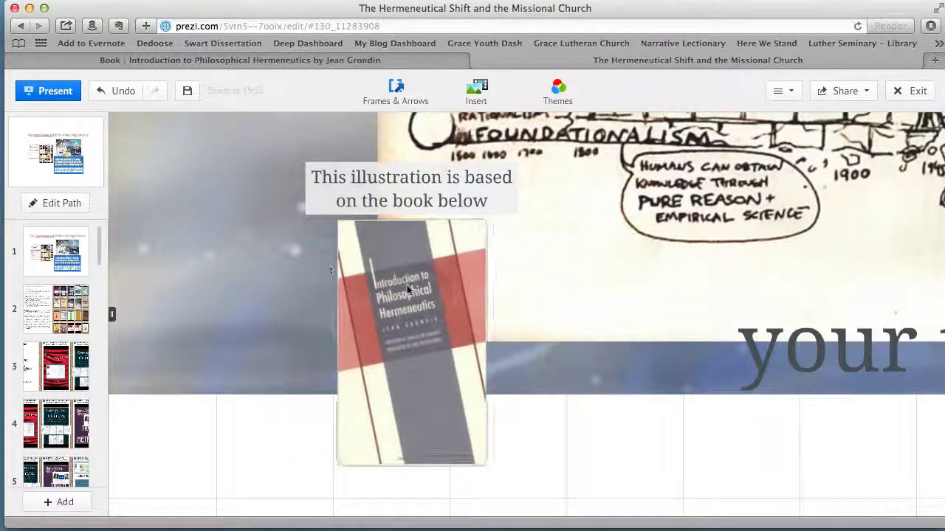
click(279, 63)
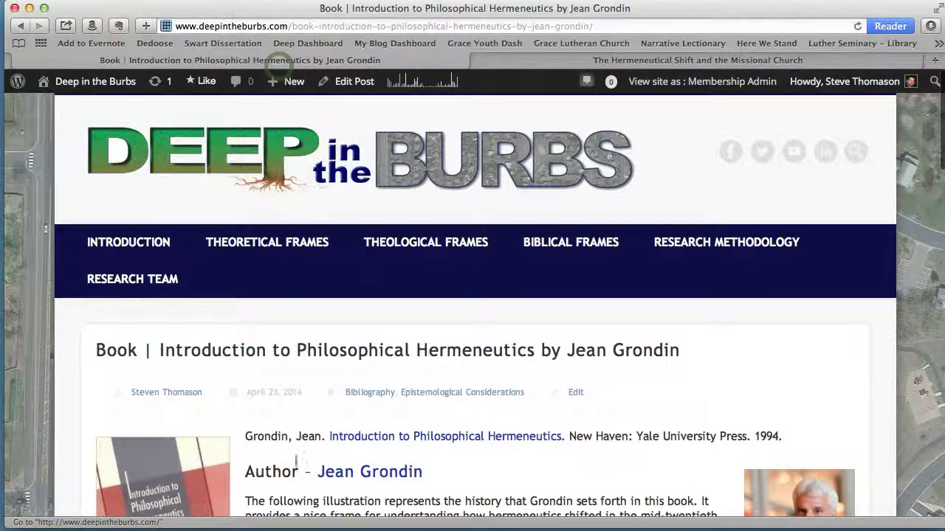
scroll(306, 422, down, 3)
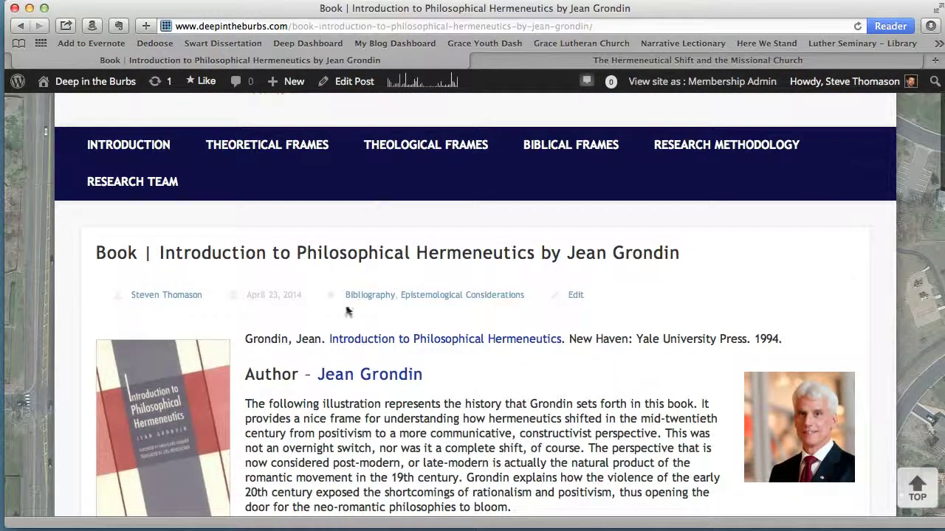
scroll(361, 332, up, 3)
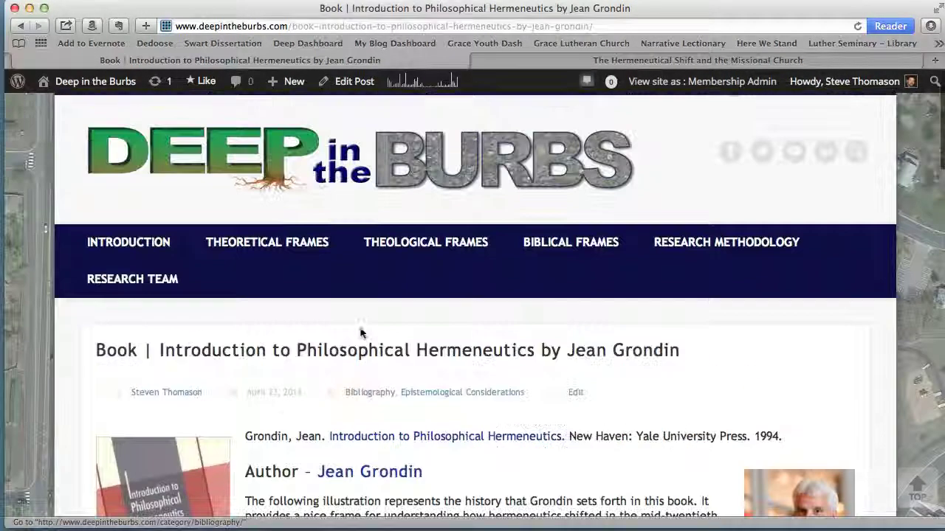
click(384, 26)
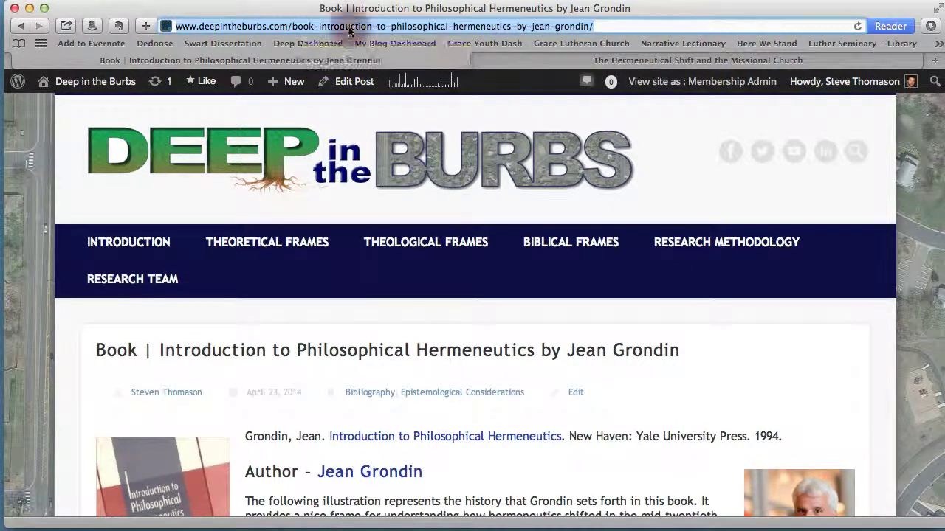
right_click(349, 27)
click(392, 106)
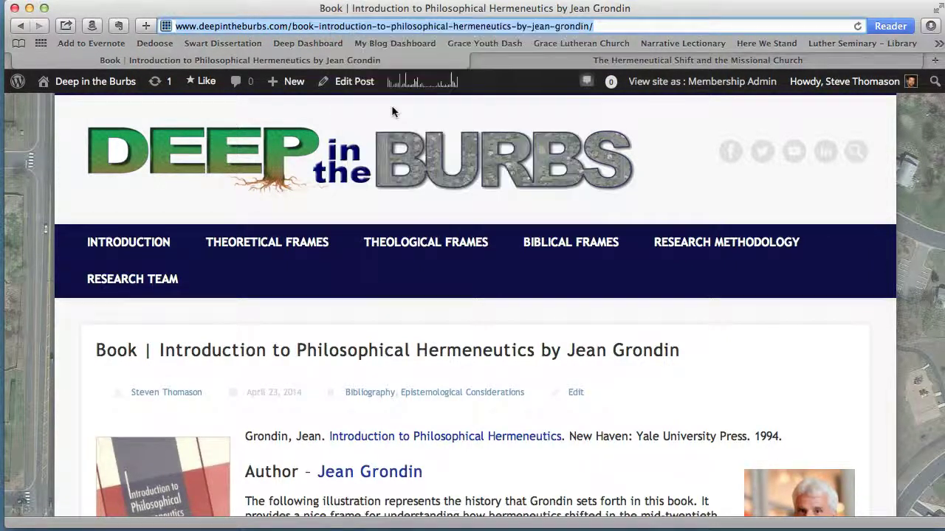
Paste the copied deepintheburbs.com post address into a new text box just below the book cover in the Prezi
click(630, 61)
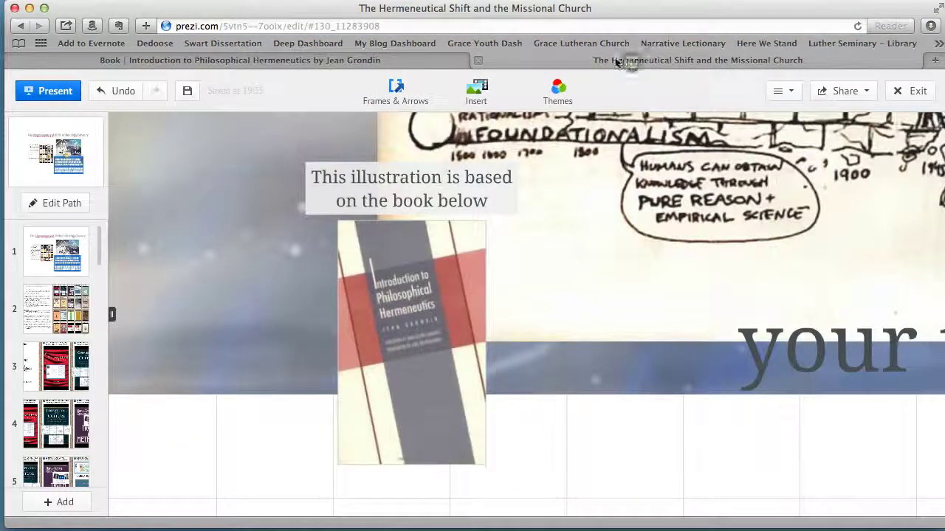
scroll(423, 443, up, 3)
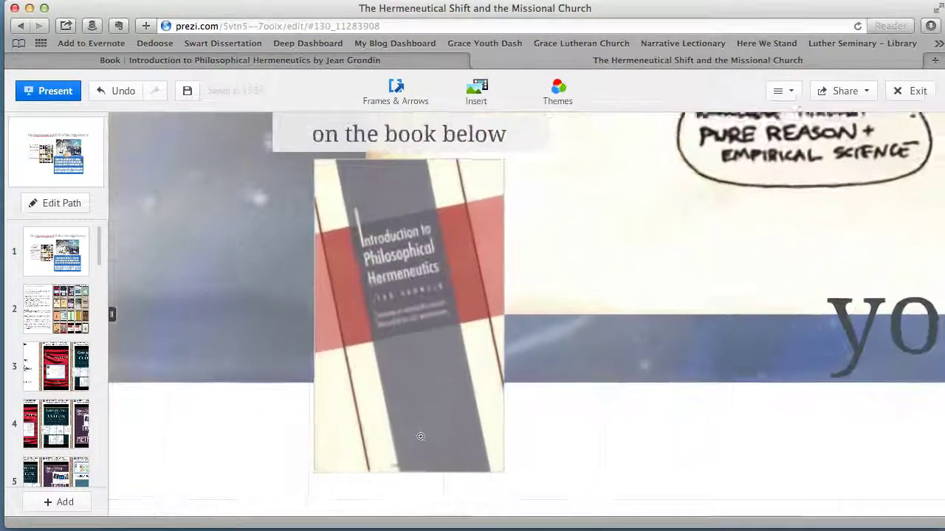
scroll(420, 437, up, 1)
scroll(645, 327, down, 3)
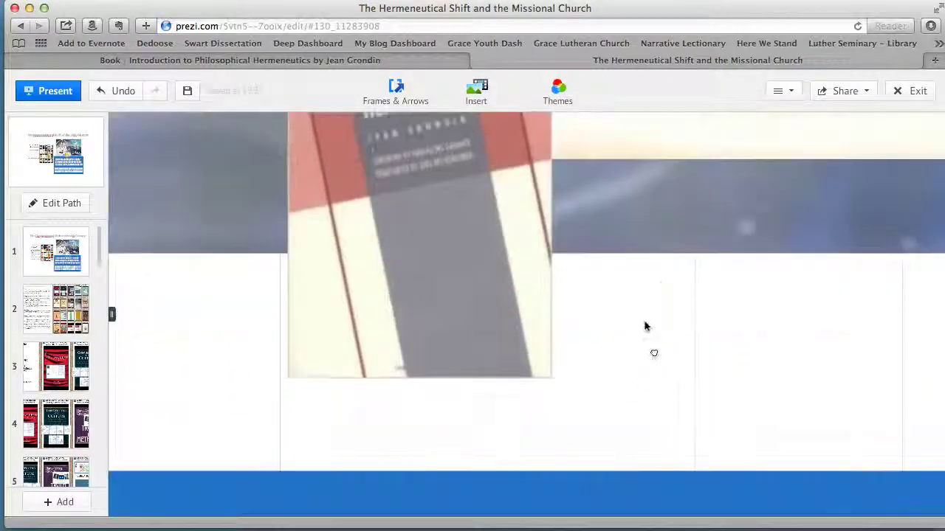
scroll(433, 333, up, 5)
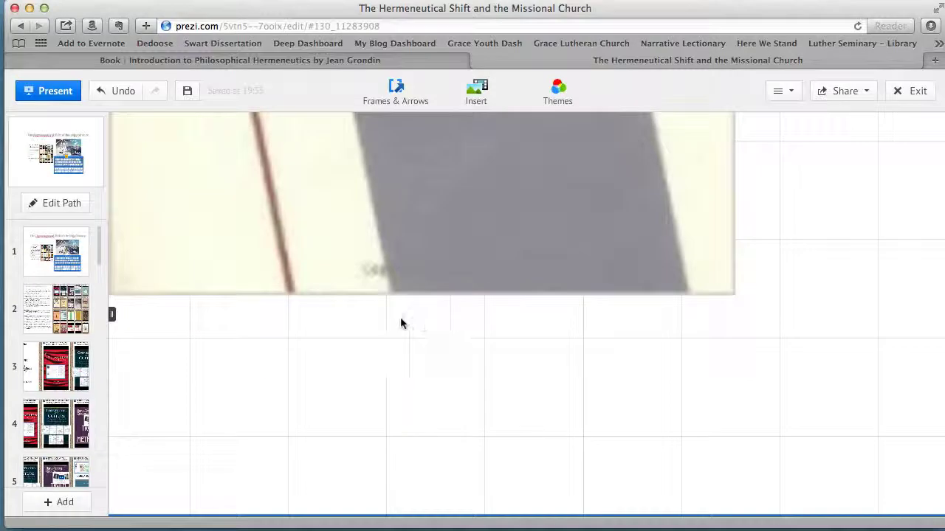
double_click(400, 320)
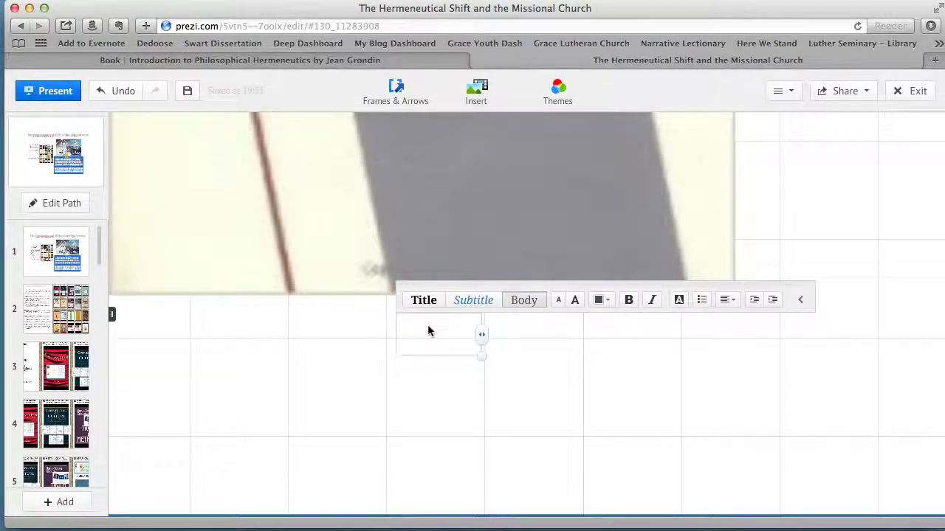
right_click(404, 331)
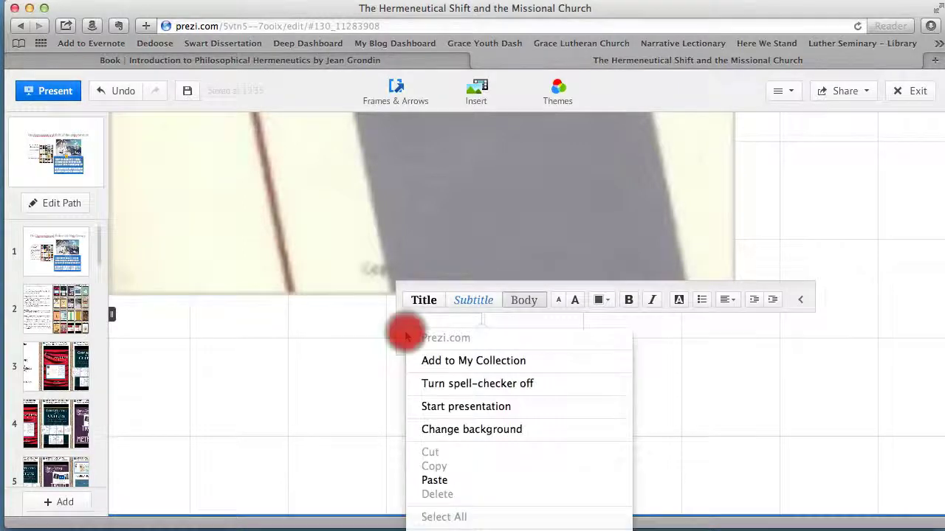
click(441, 481)
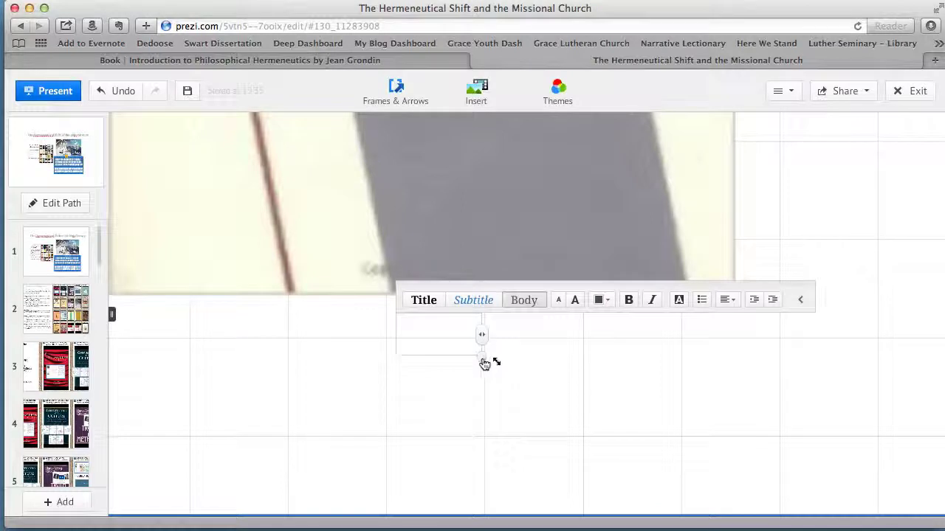
click(721, 406)
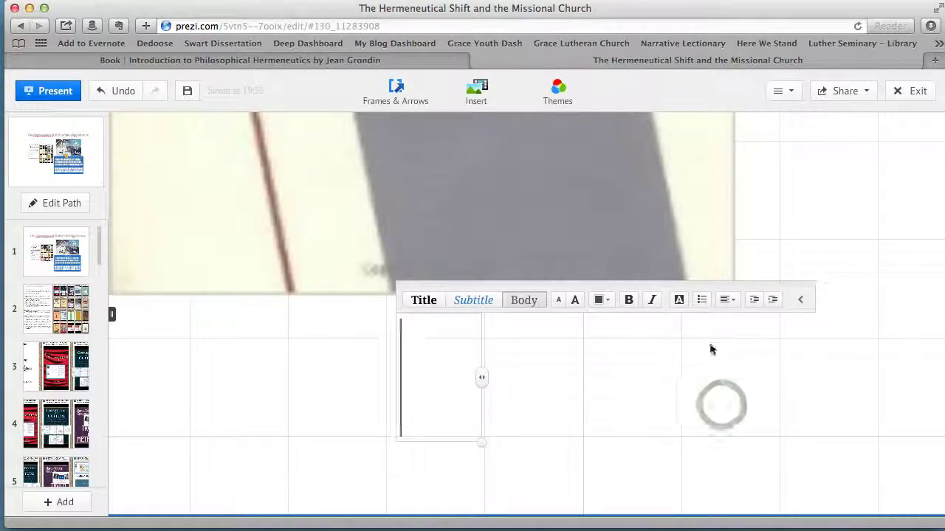
click(403, 367)
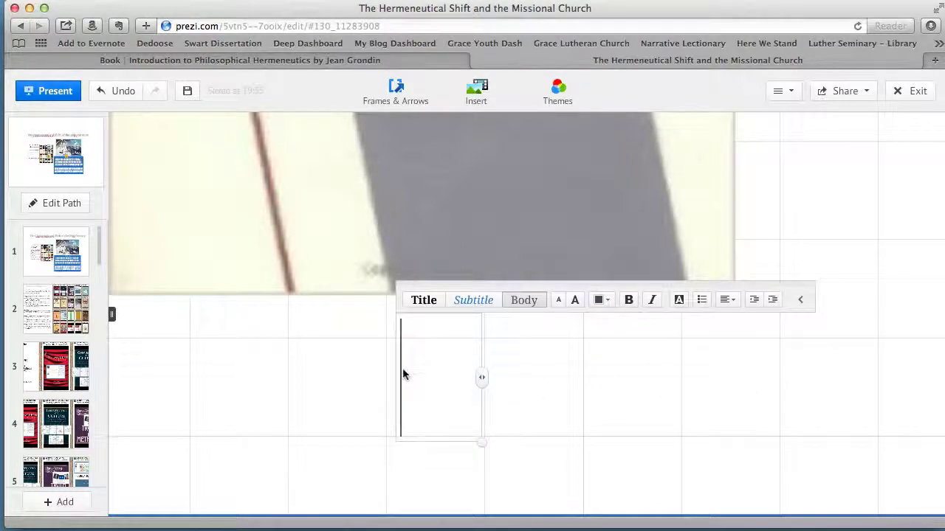
key(super+v)
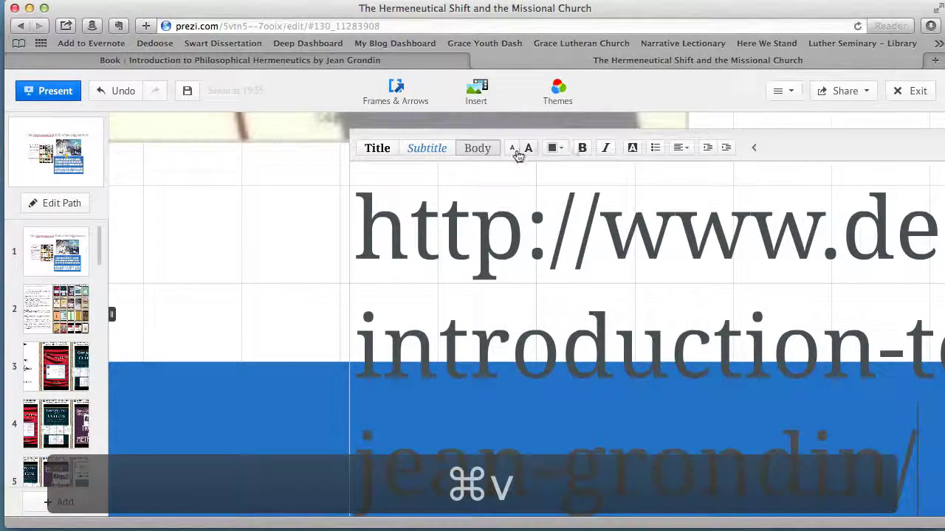
Move the pasted web address back under the book cover and reduce its font size by several increments
drag(520, 147, 295, 153)
click(291, 145)
click(291, 145)
click(291, 144)
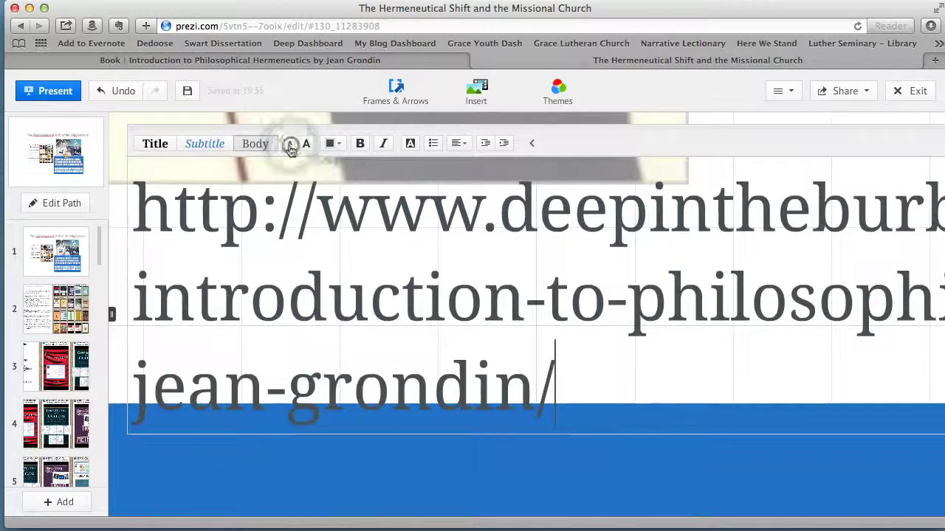
click(307, 145)
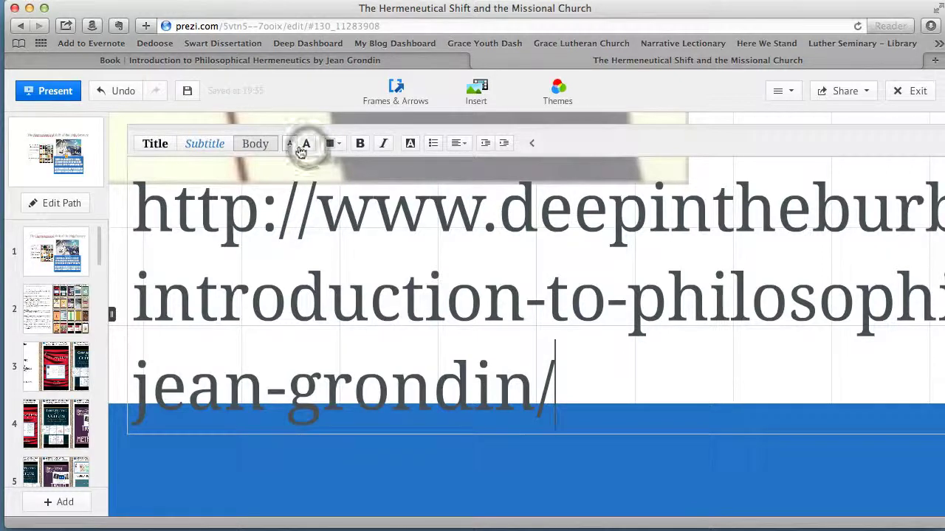
click(291, 146)
click(292, 145)
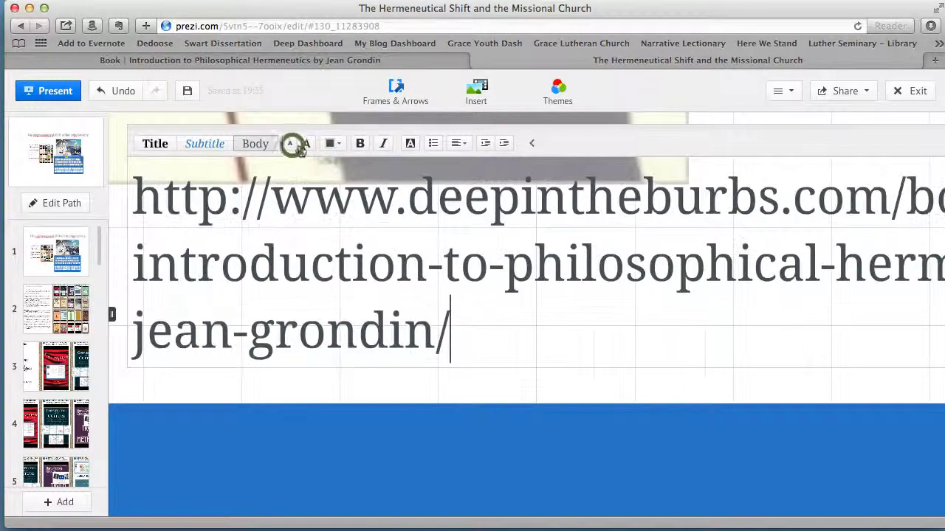
click(292, 144)
click(292, 145)
click(291, 145)
click(292, 144)
click(292, 145)
Centre the address text, widen its box so it wraps onto two lines, and align it beneath the book cover
scroll(387, 217, down, 1)
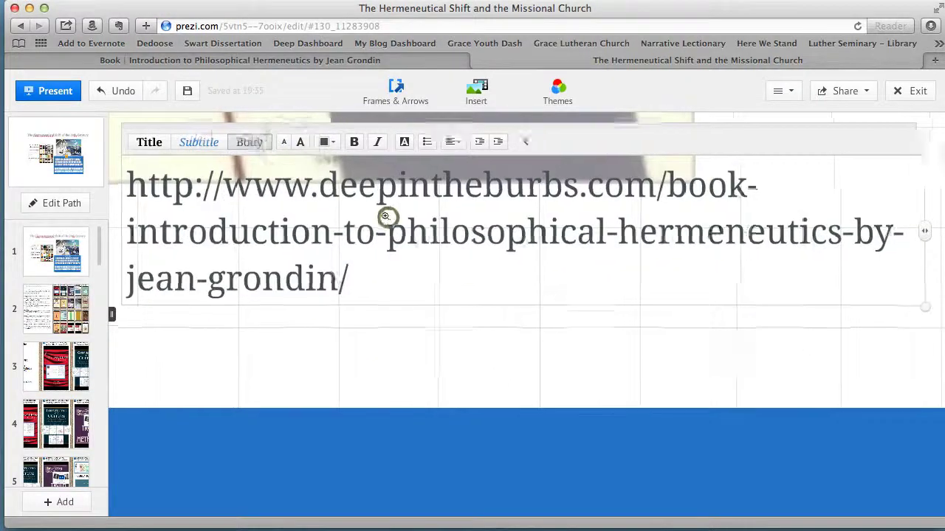
scroll(386, 214, up, 2)
scroll(385, 216, down, 2)
scroll(385, 216, down, 4)
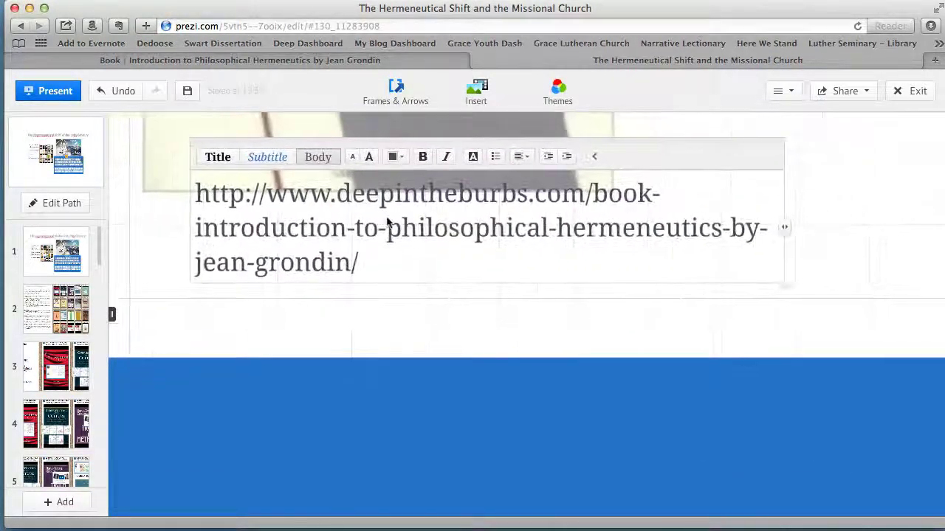
scroll(385, 215, down, 2)
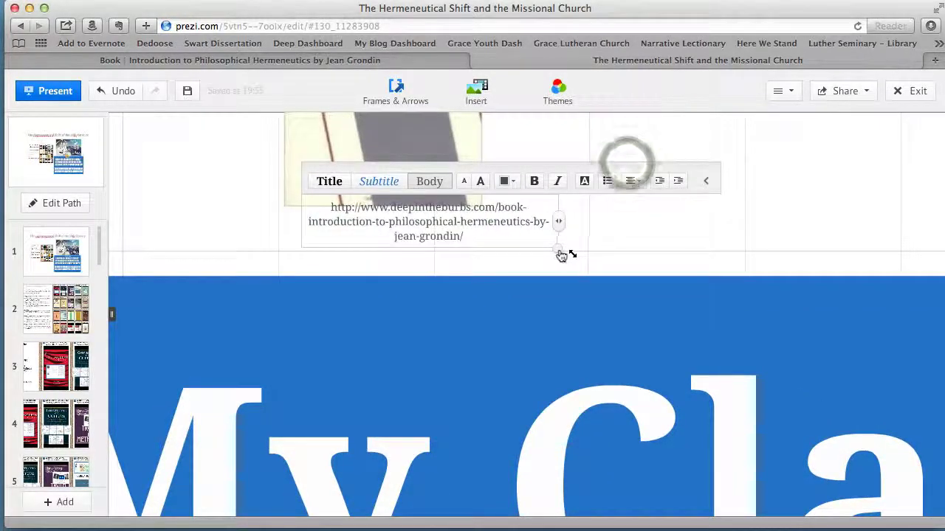
drag(559, 225, 642, 223)
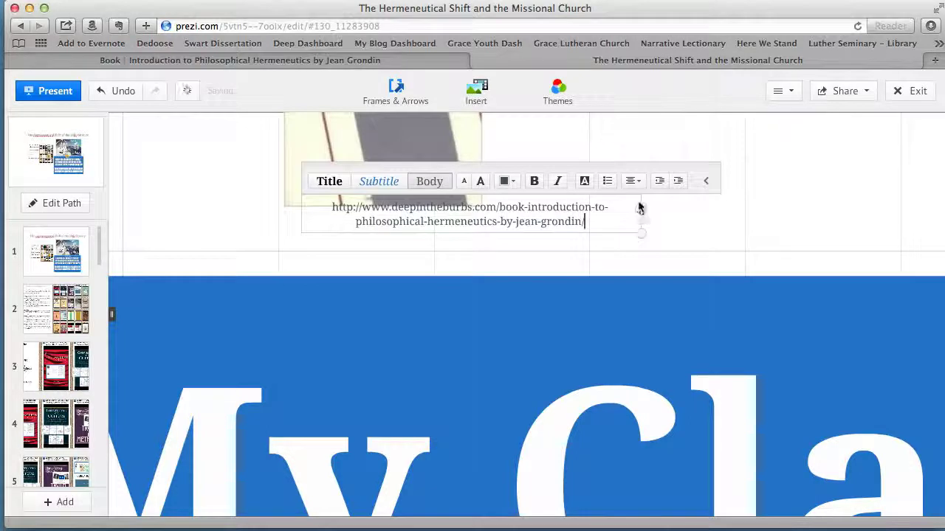
drag(601, 158, 519, 173)
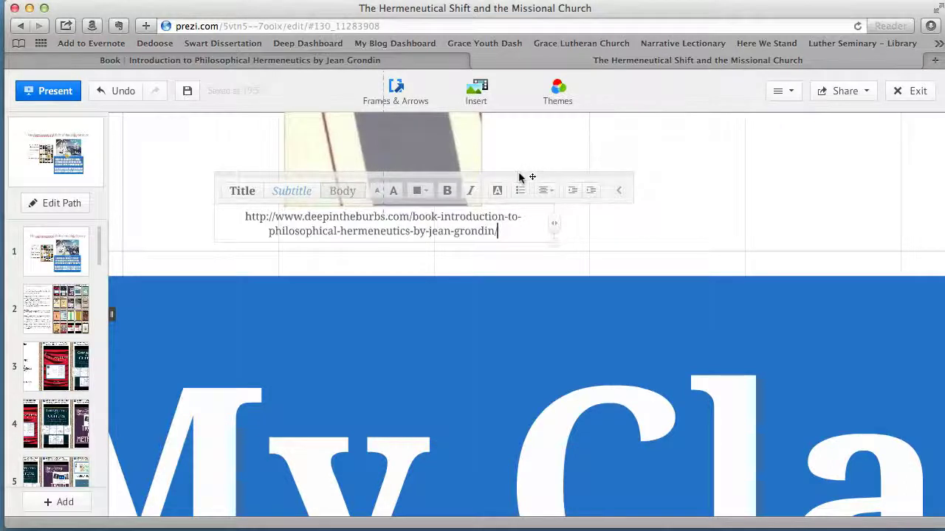
drag(519, 173, 519, 175)
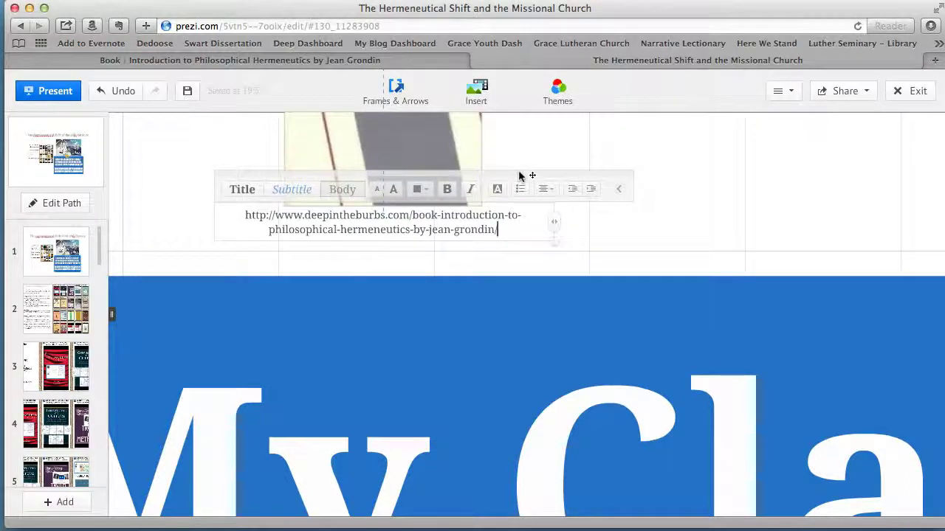
click(617, 229)
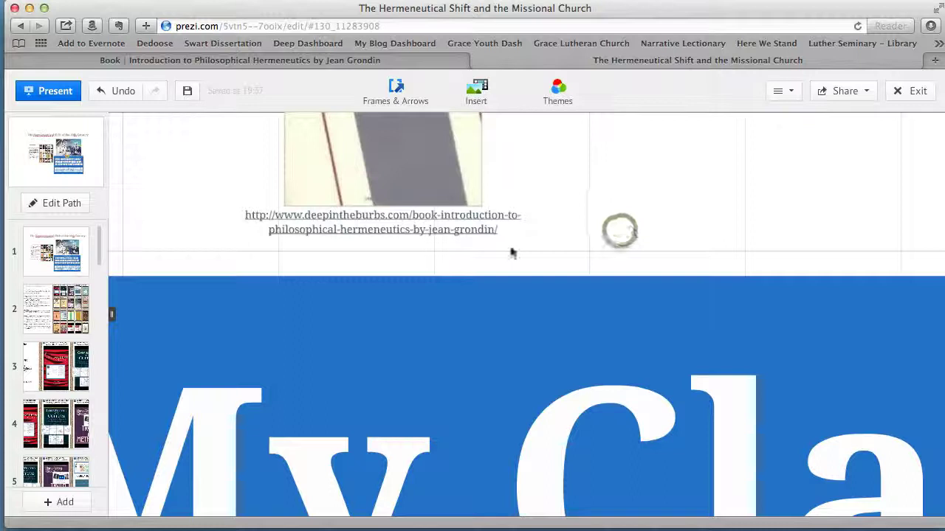
Scale the linked address down closer to the cover's width and keep it centred directly beneath the cover
click(415, 221)
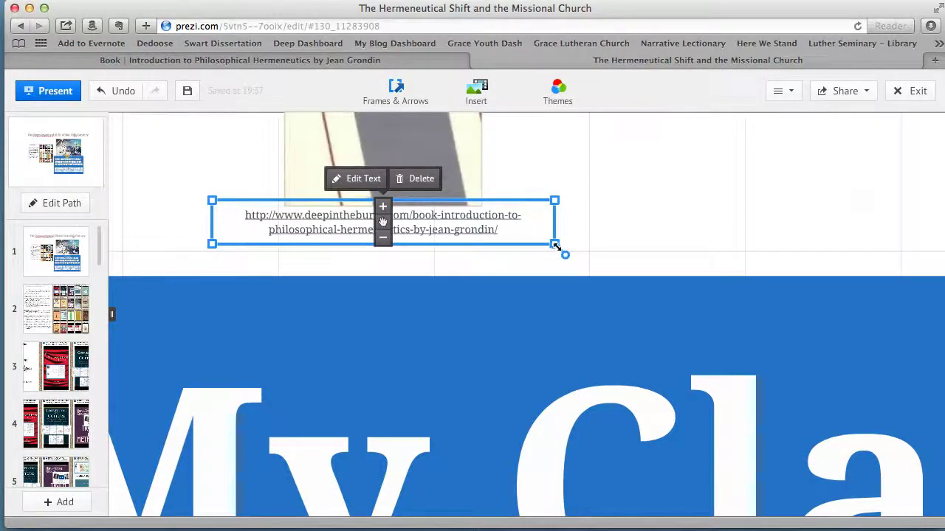
drag(556, 246, 515, 232)
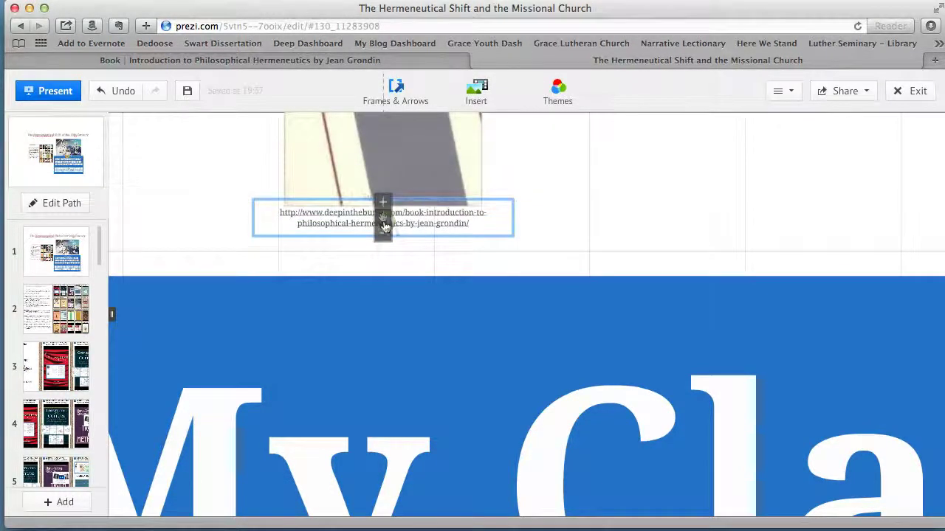
drag(383, 229, 383, 225)
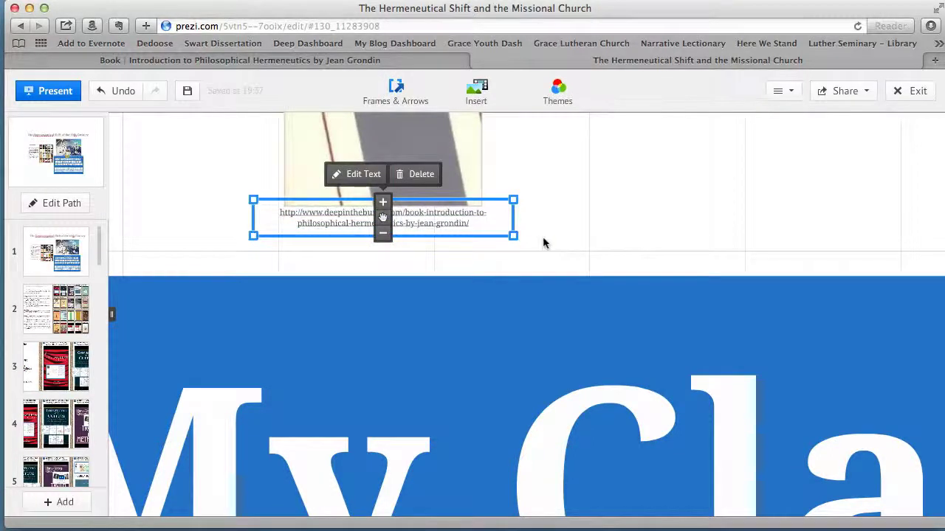
Examine the whole Prezi in overview, and zoom in to check the captioned book cover and link beside the timeline
scroll(543, 244, up, 3)
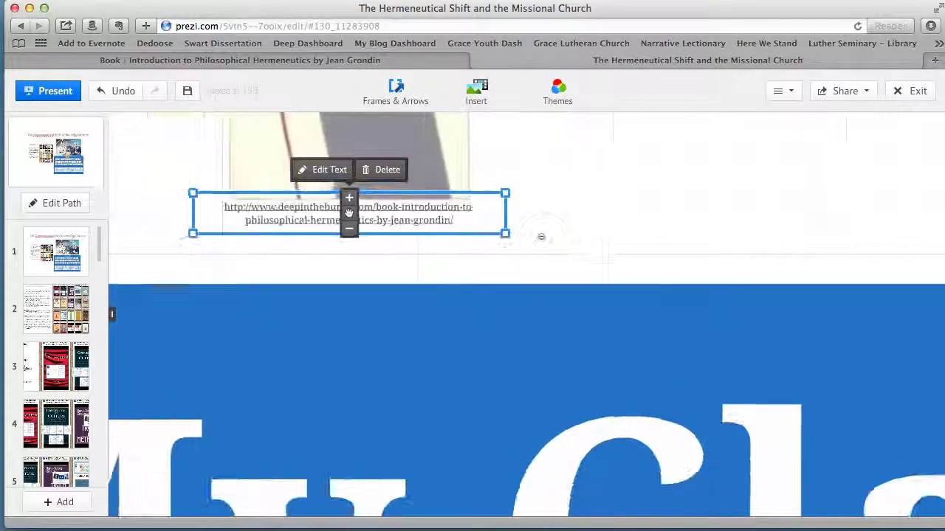
scroll(542, 236, up, 5)
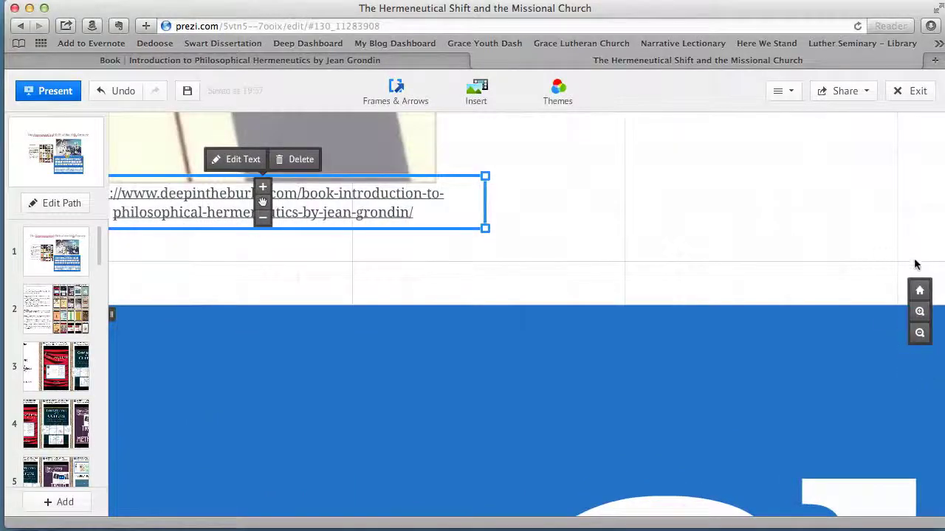
click(920, 311)
click(920, 333)
click(920, 332)
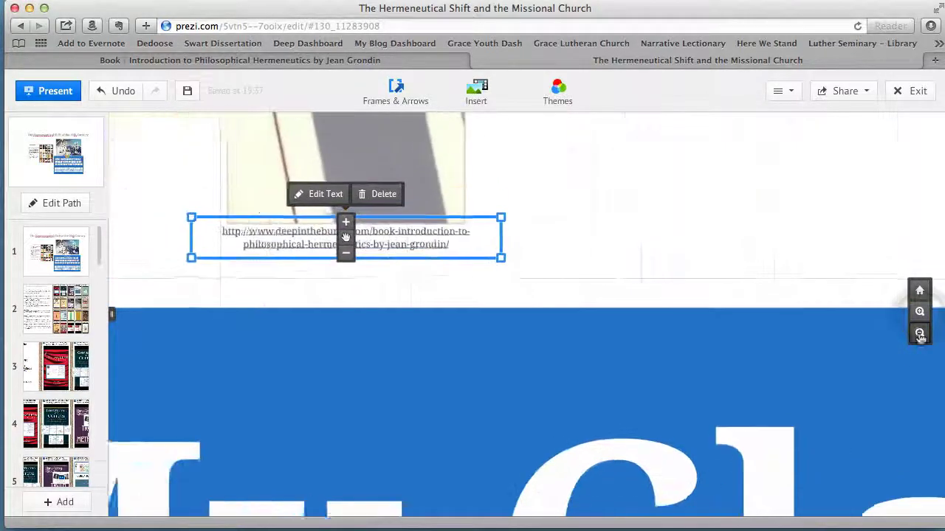
click(919, 333)
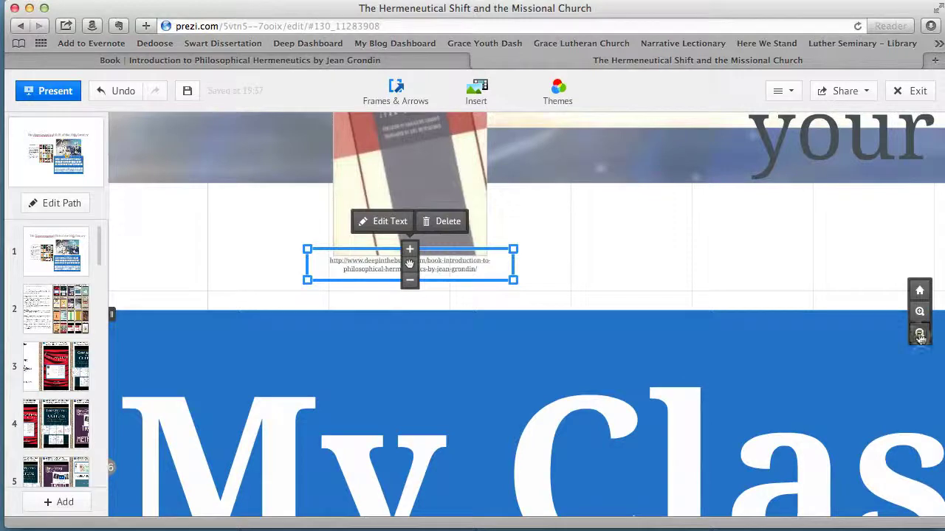
click(920, 292)
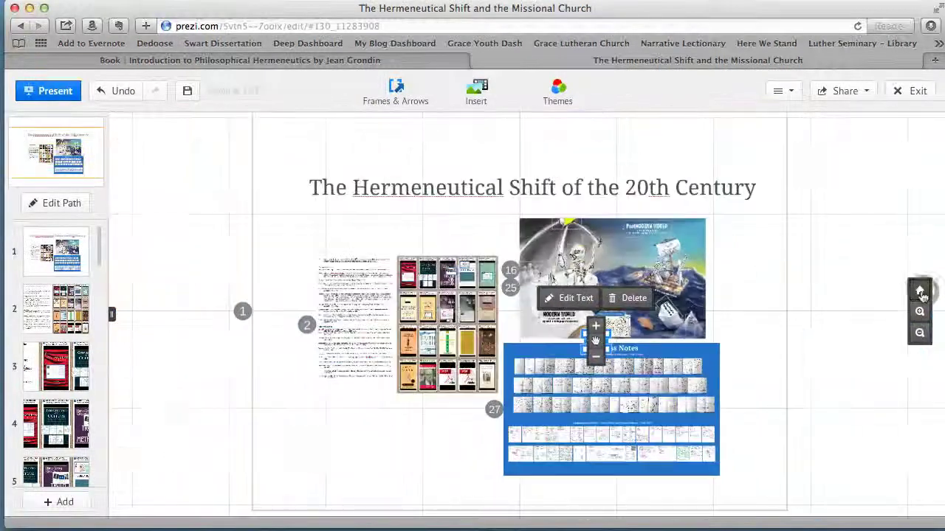
click(797, 289)
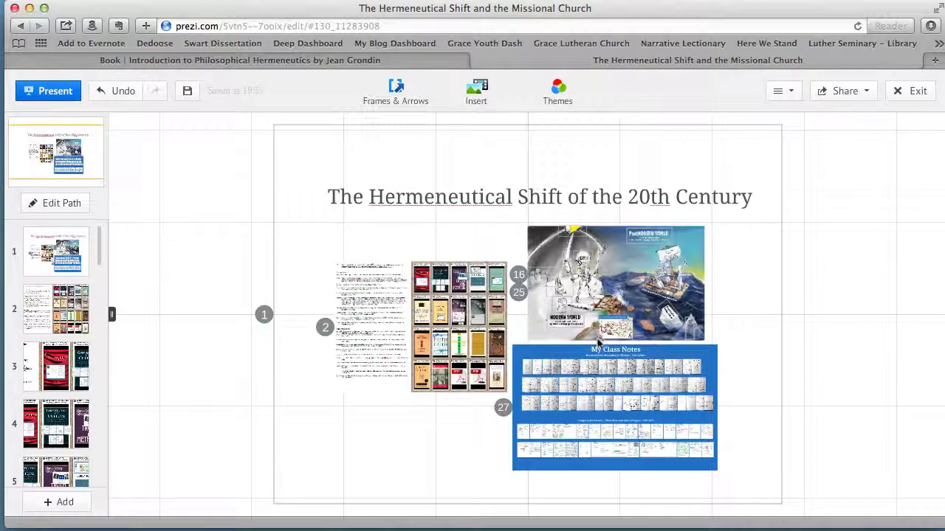
scroll(601, 341, up, 5)
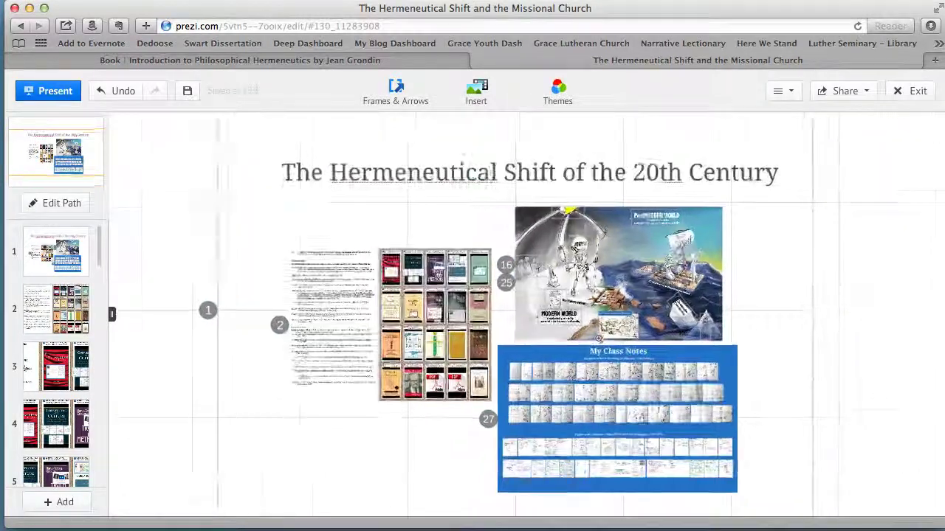
scroll(599, 339, up, 6)
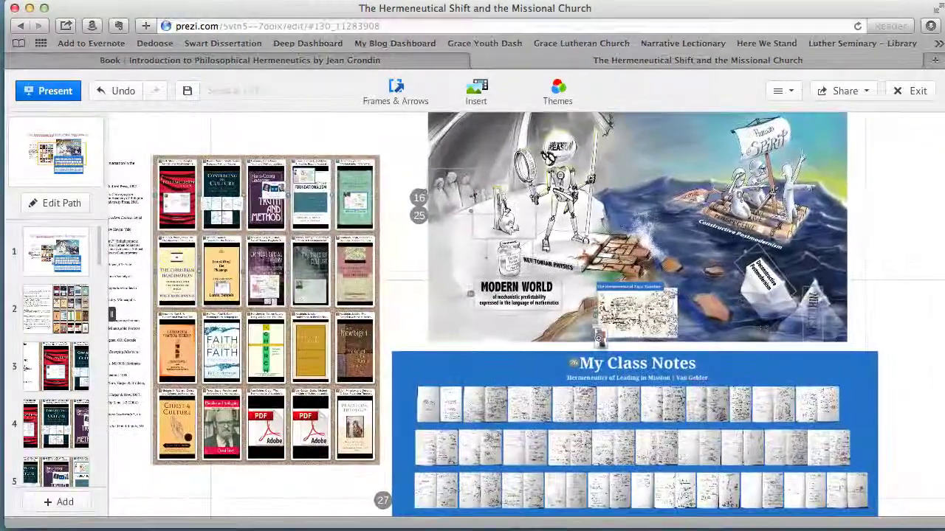
scroll(600, 338, up, 6)
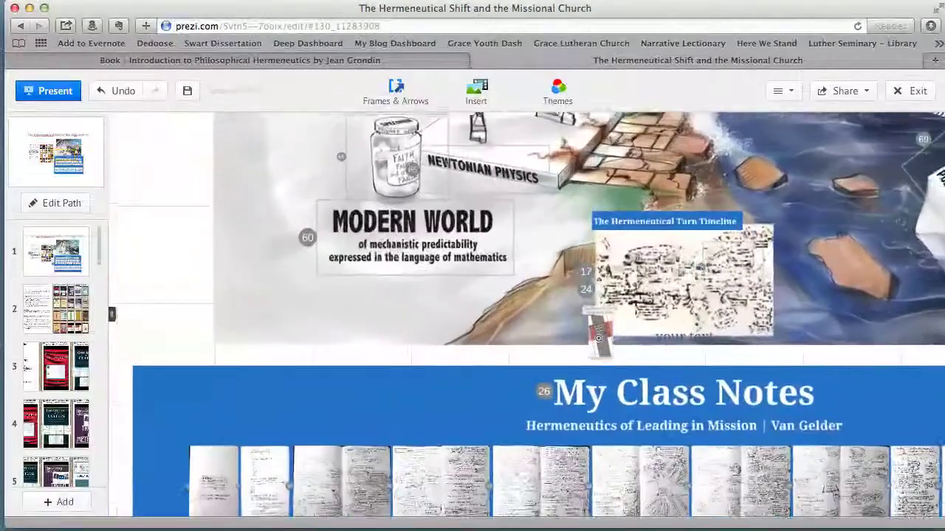
scroll(600, 338, up, 5)
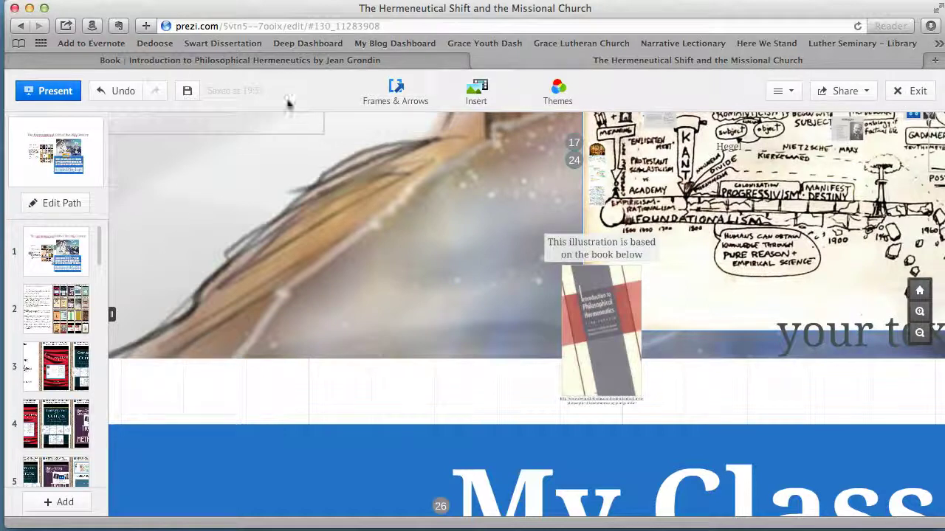
Exit the Prezi editor and zoom in on the linked Introduction to Philosophical Hermeneutics cover in the presentation viewer
click(907, 92)
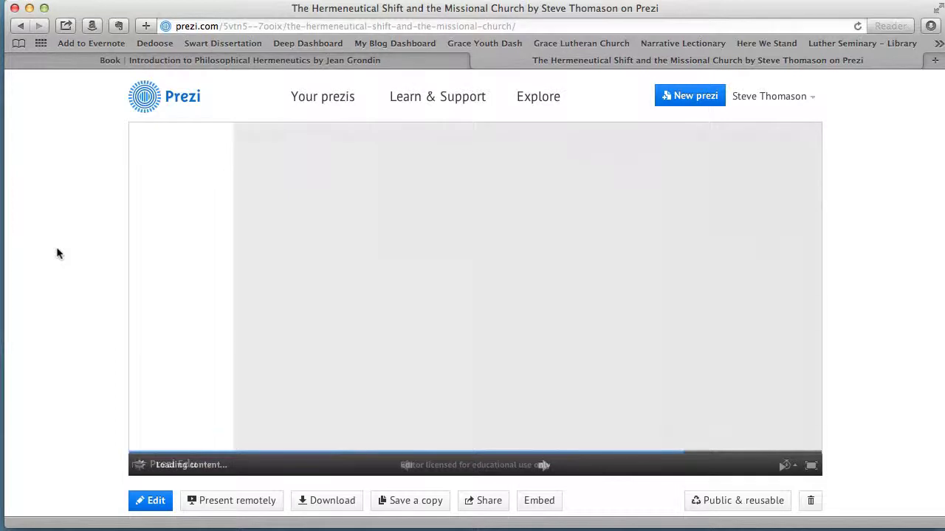
scroll(57, 254, down, 1)
scroll(57, 254, down, 5)
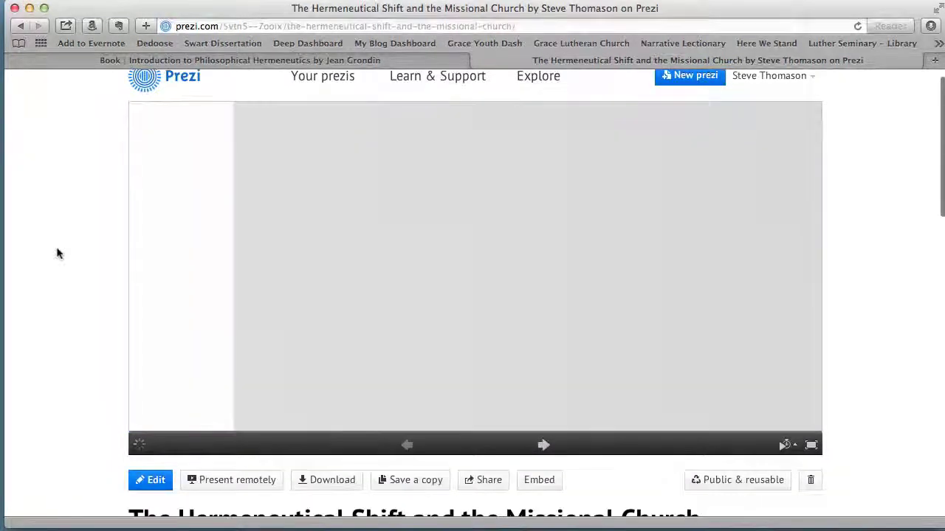
scroll(57, 253, up, 3)
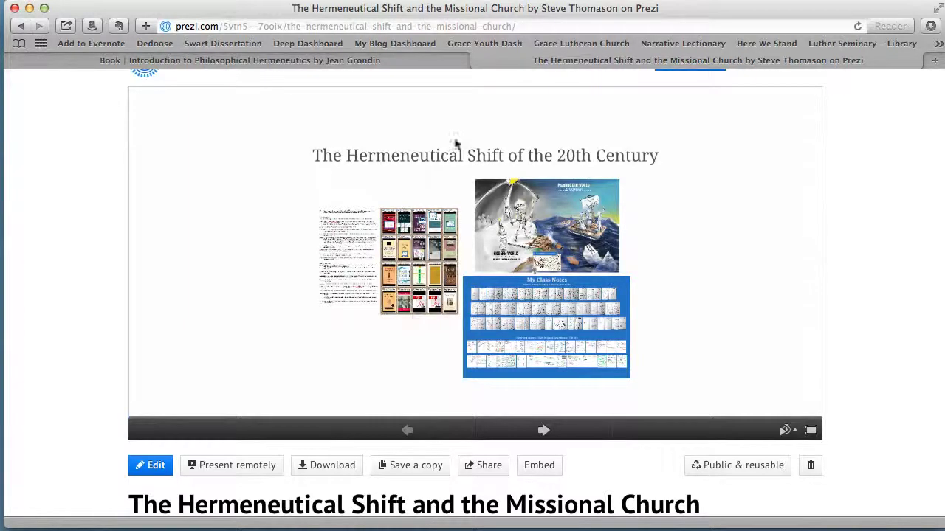
mouse_move(391, 370)
click(539, 275)
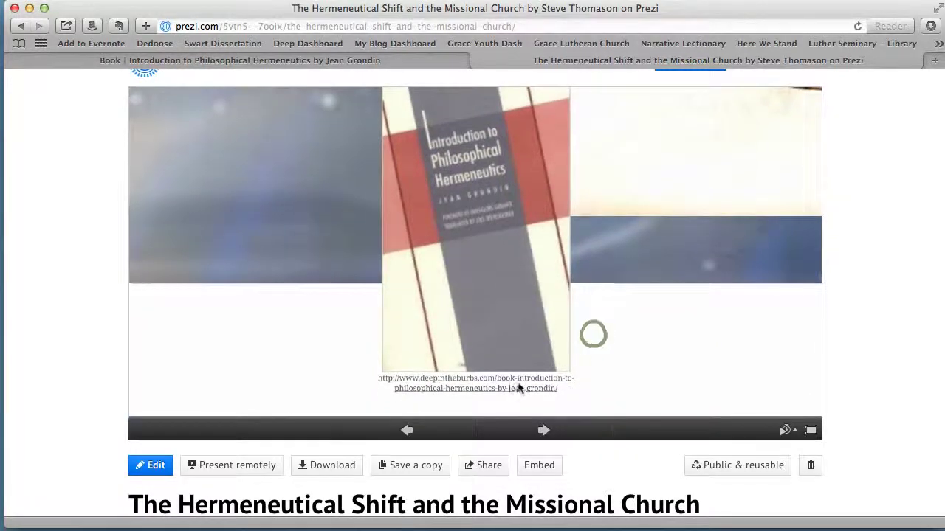
Follow the link under the book cover, look through the book post down to its illustration, and close the post
click(522, 384)
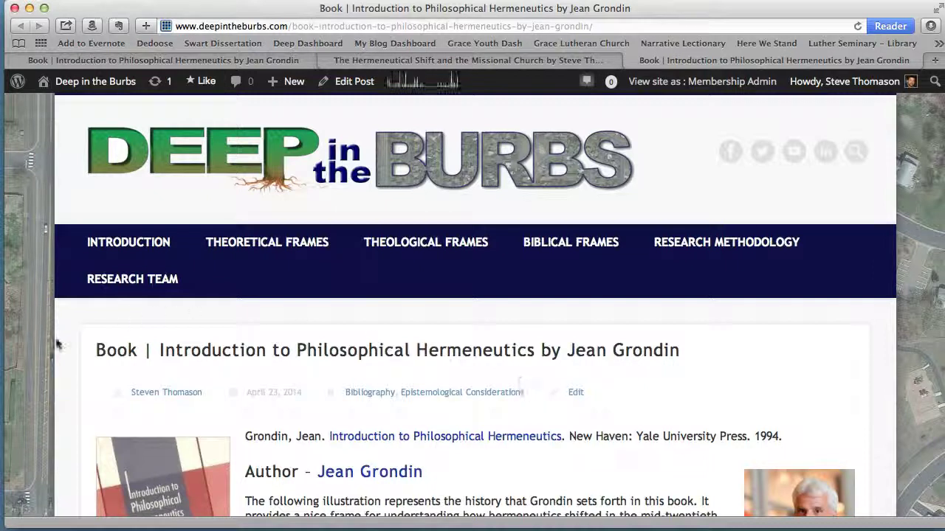
scroll(30, 354, down, 5)
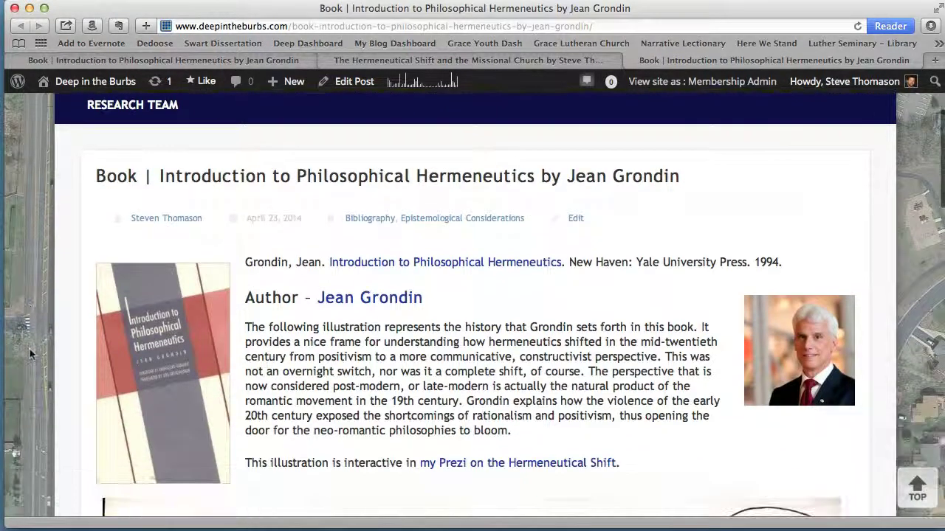
scroll(29, 354, down, 10)
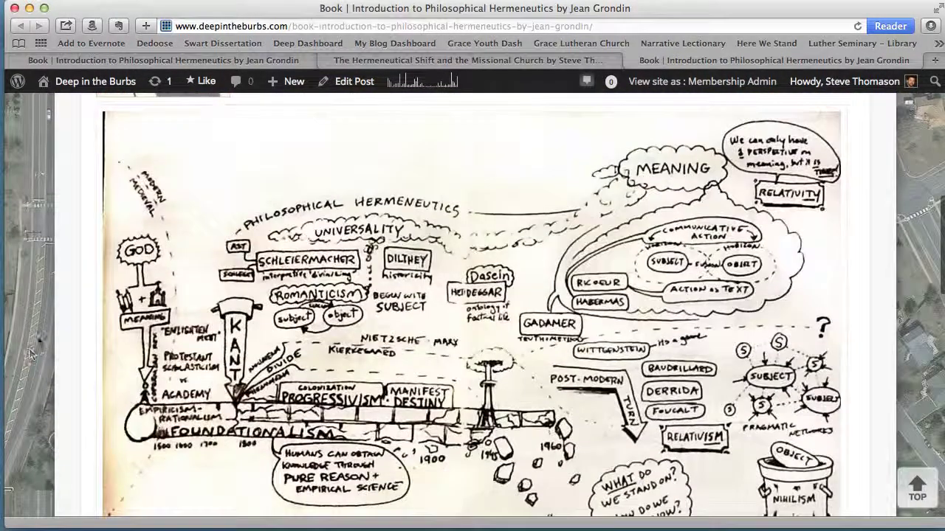
click(631, 60)
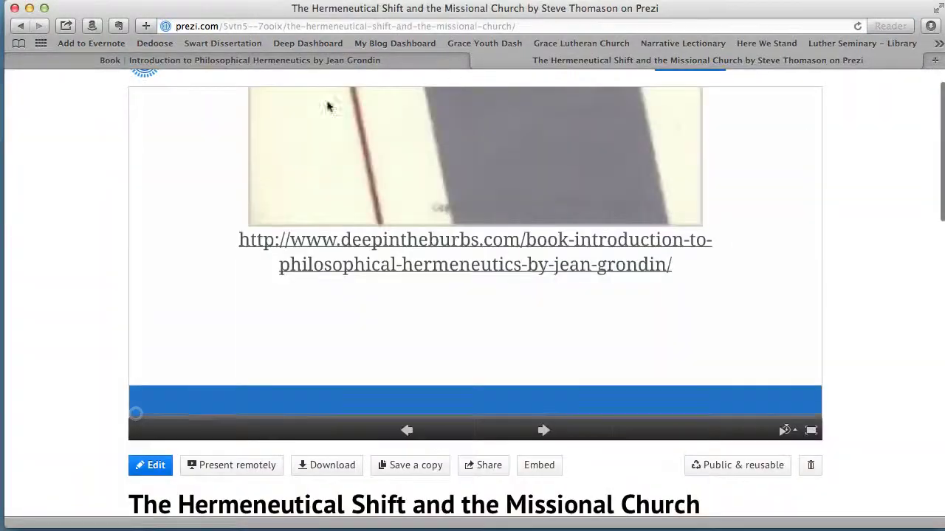
On the Deep in the Burbs site, go to Theoretical Frames and open the Epistemological Considerations page with its embedded Prezi
click(193, 61)
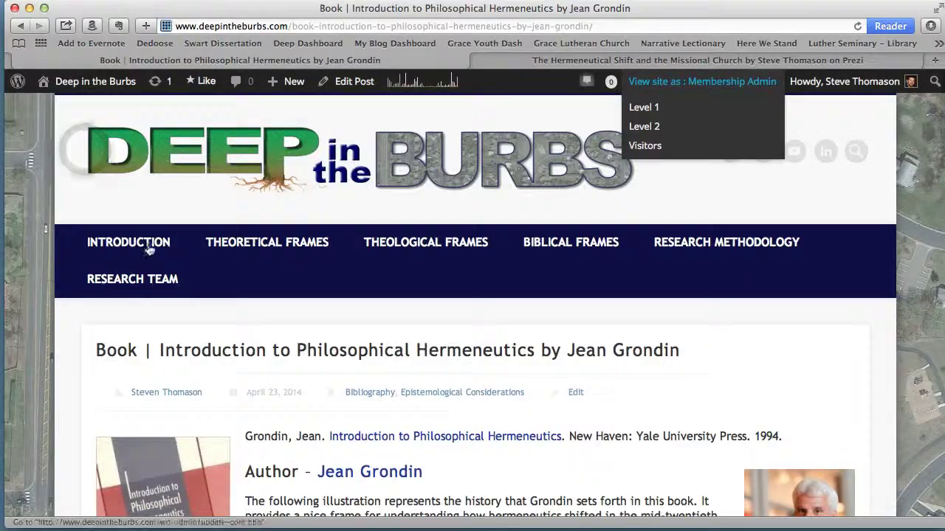
click(266, 251)
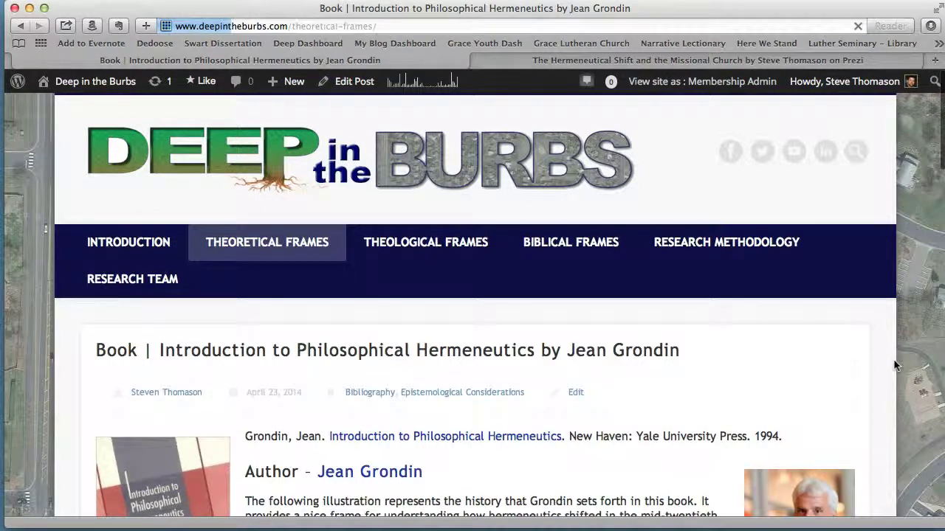
scroll(893, 362, down, 1)
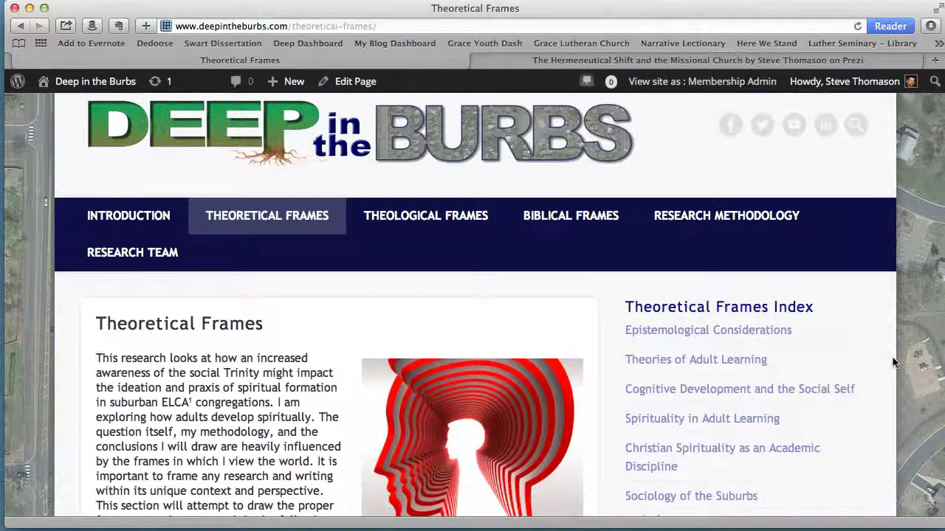
scroll(893, 362, down, 1)
click(743, 296)
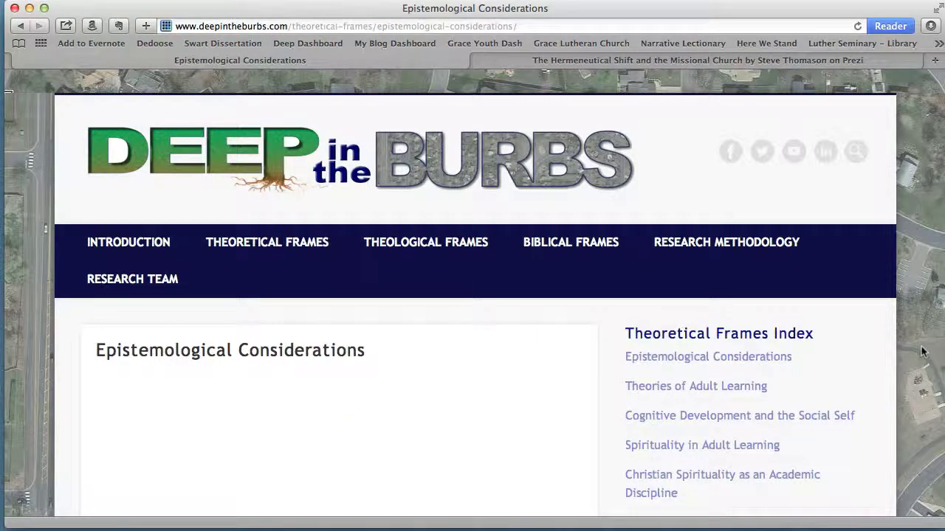
scroll(921, 351, down, 5)
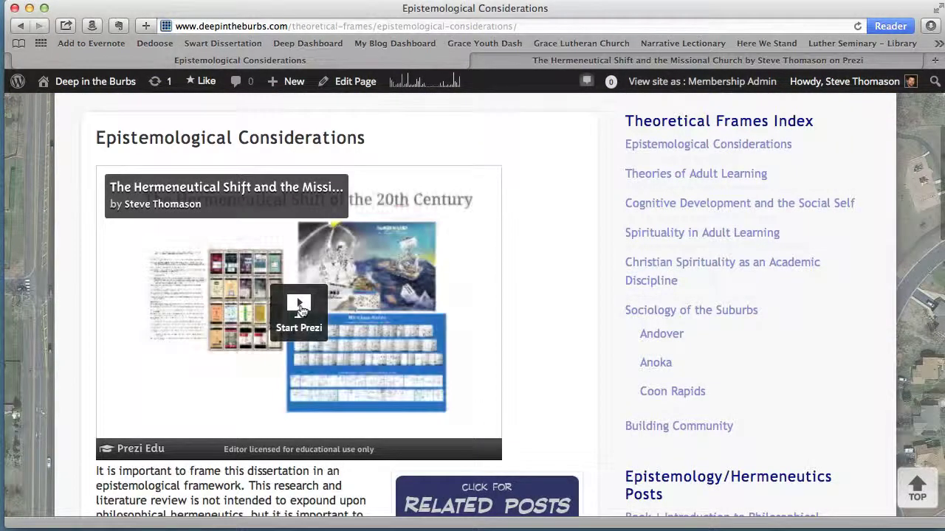
Start the embedded Prezi, zoom in to the book cover, check that its link leads to the book post, and close the post
click(300, 309)
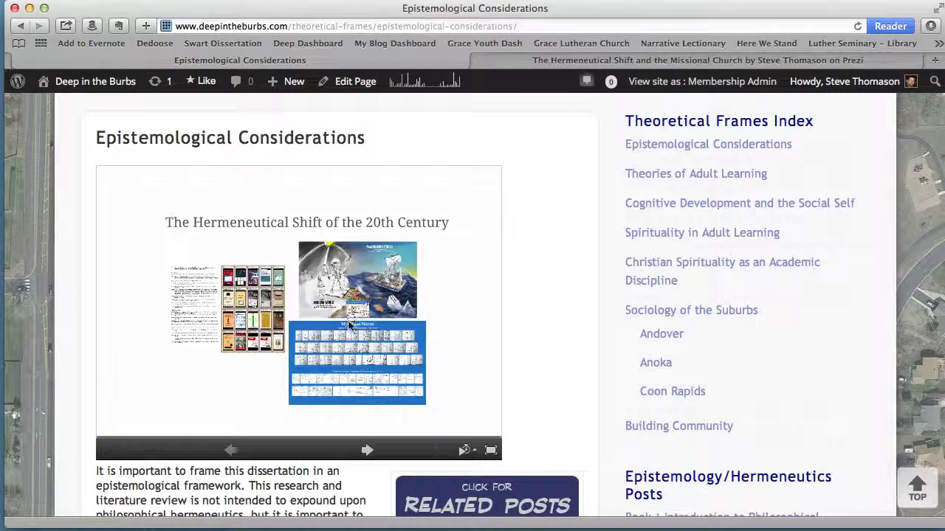
click(350, 323)
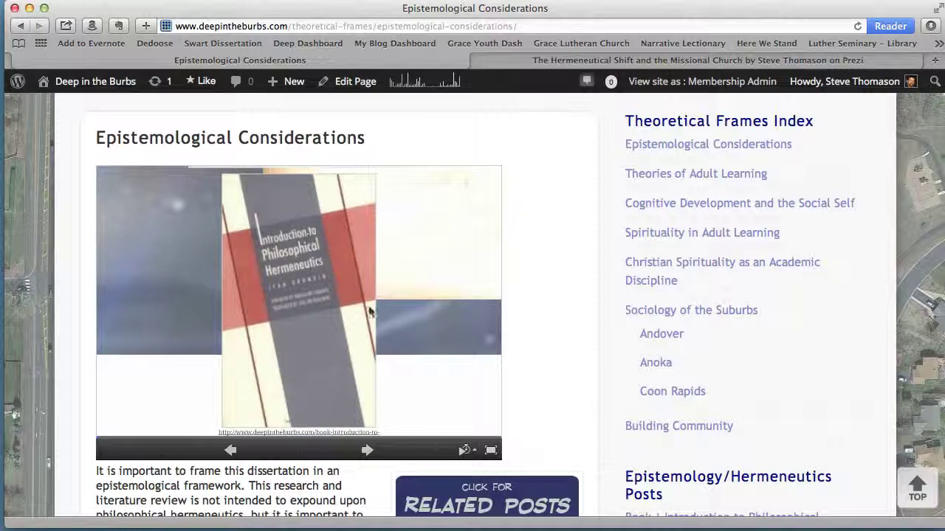
click(427, 365)
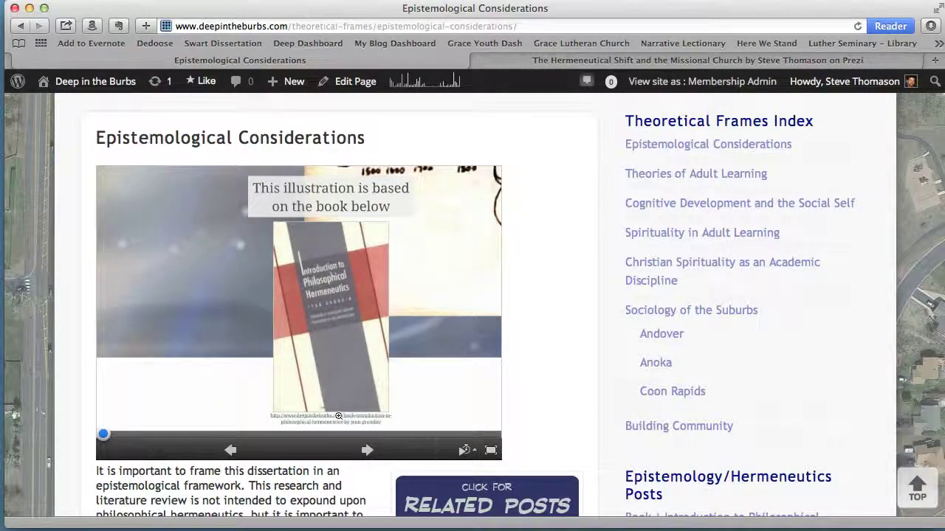
click(338, 416)
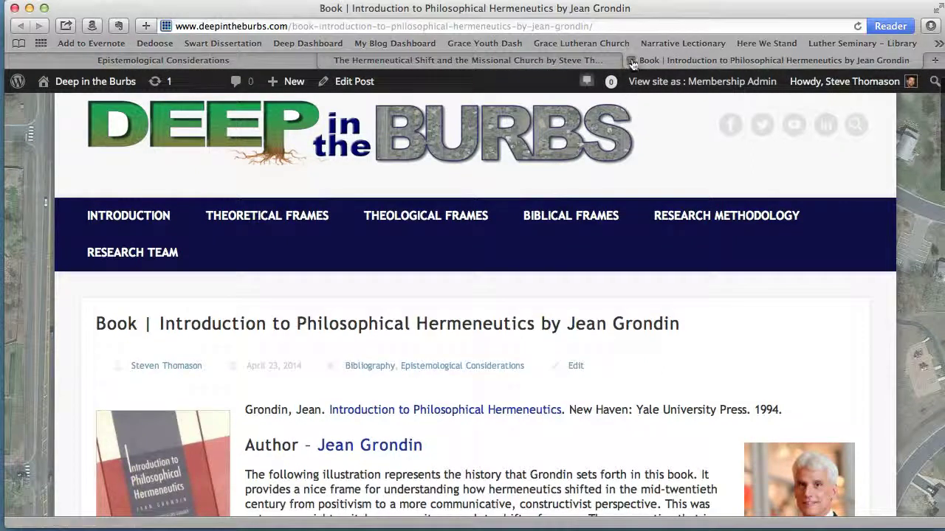
click(631, 61)
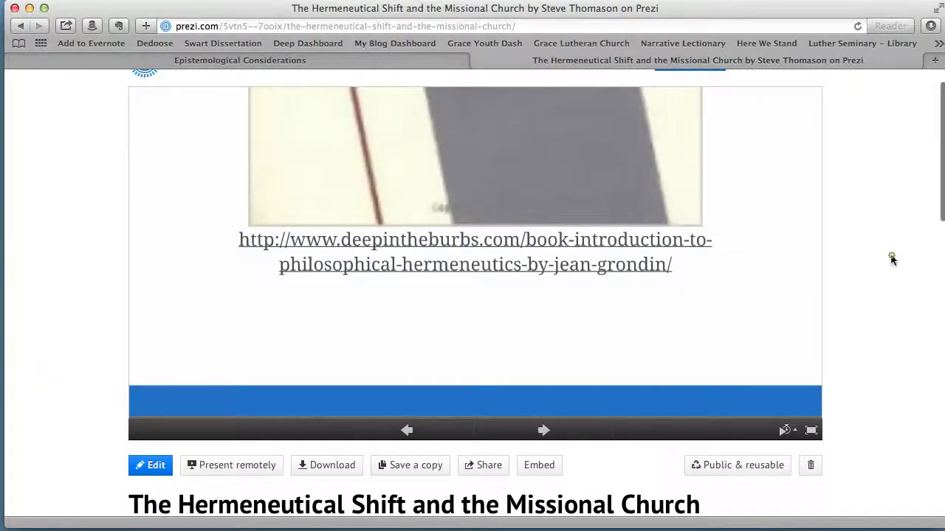
Show the embed options and code for The Hermeneutical Shift and the Missional Church Prezi, and close them
scroll(860, 268, down, 5)
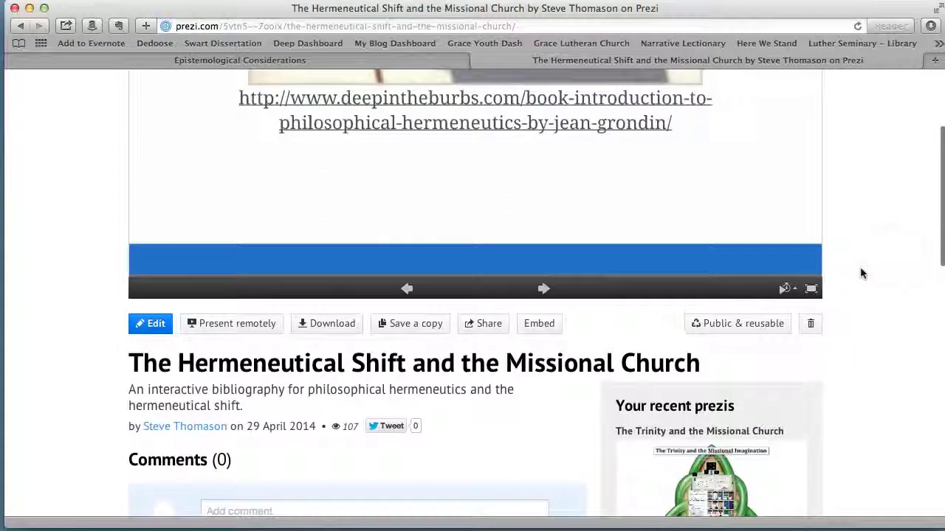
click(538, 320)
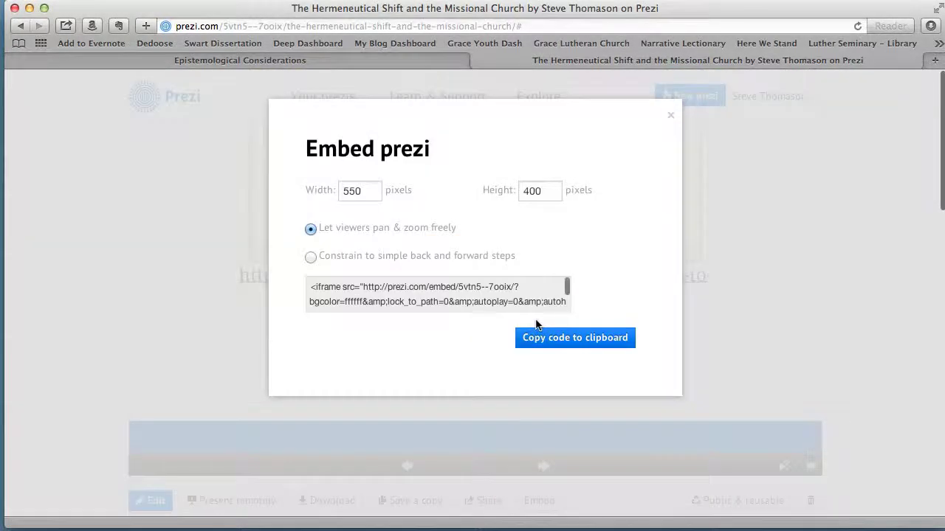
click(432, 305)
click(552, 337)
click(493, 337)
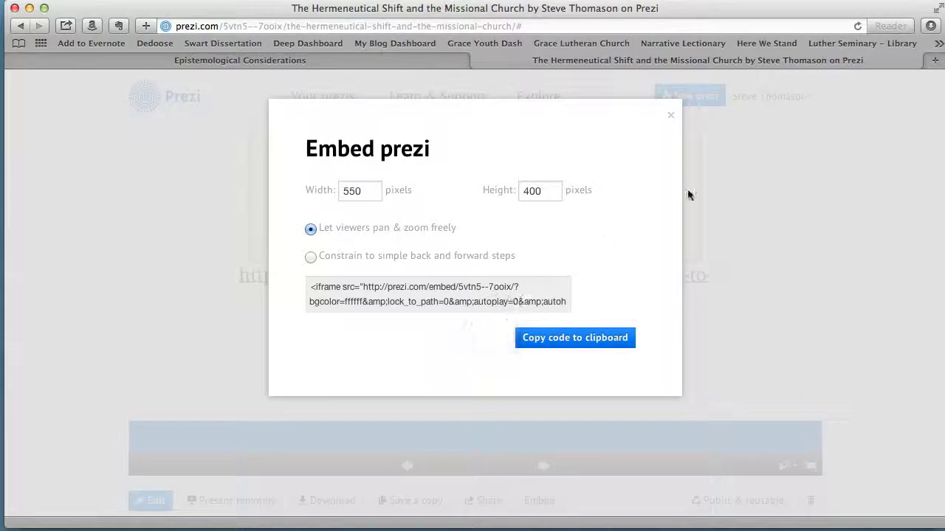
click(671, 116)
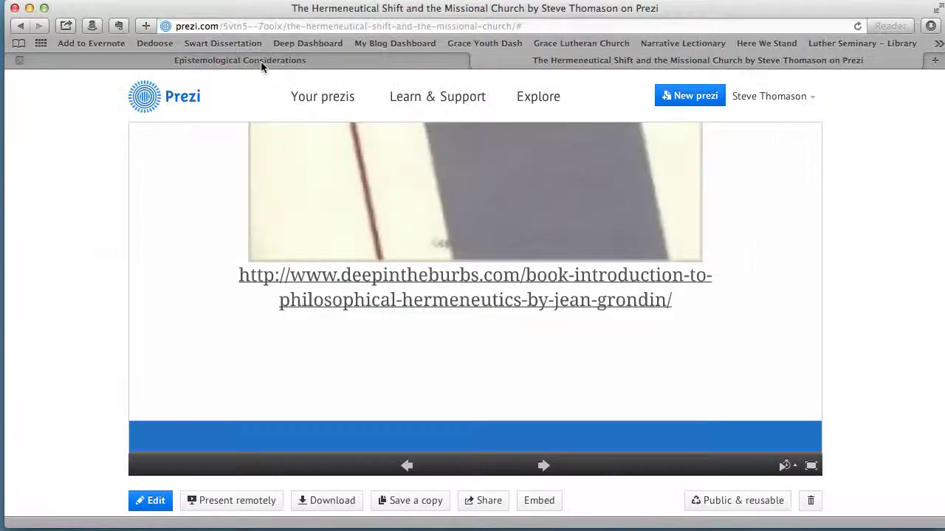
Return to the Epistemological Considerations page on the Deep in the Burbs site and open it for editing in WordPress
click(262, 65)
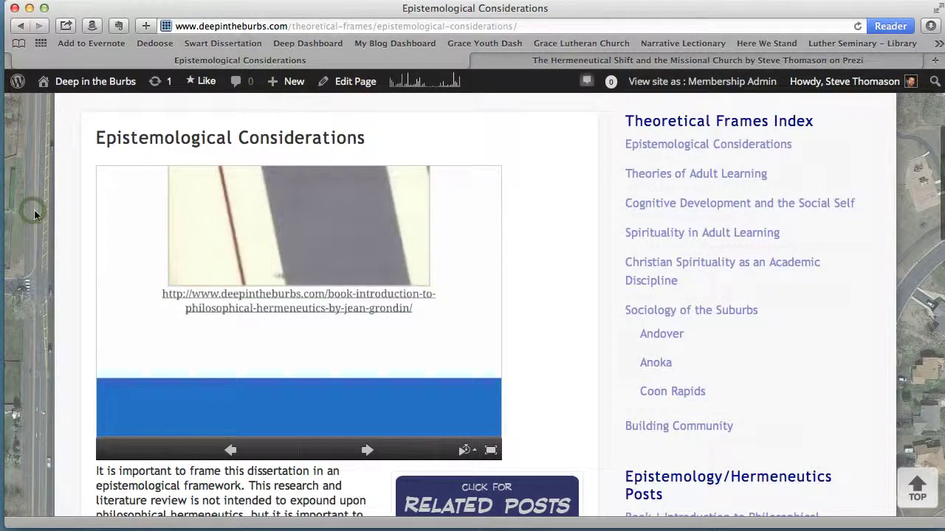
scroll(34, 245, up, 1)
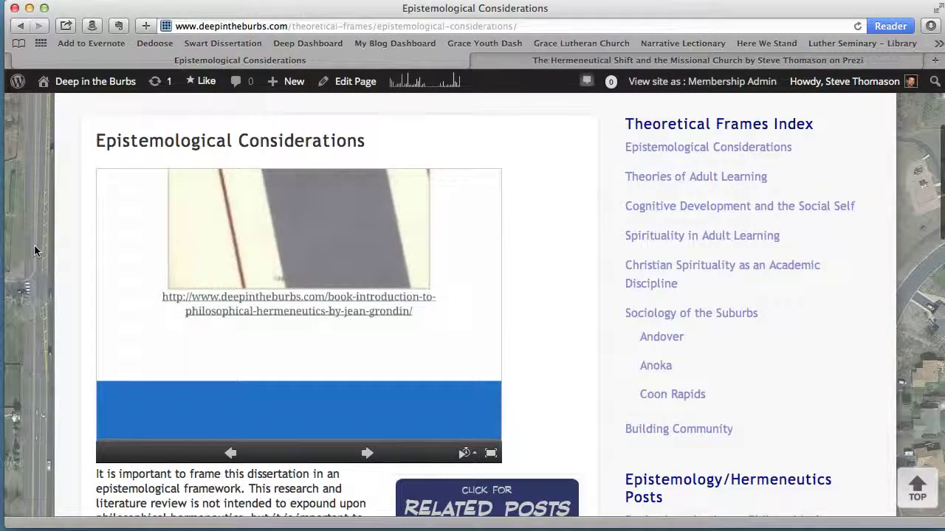
scroll(34, 245, up, 5)
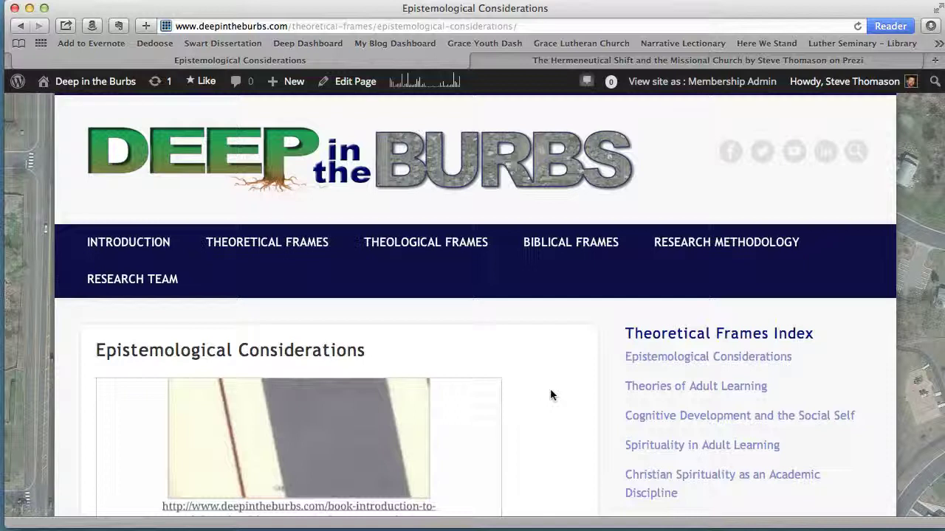
scroll(550, 388, down, 5)
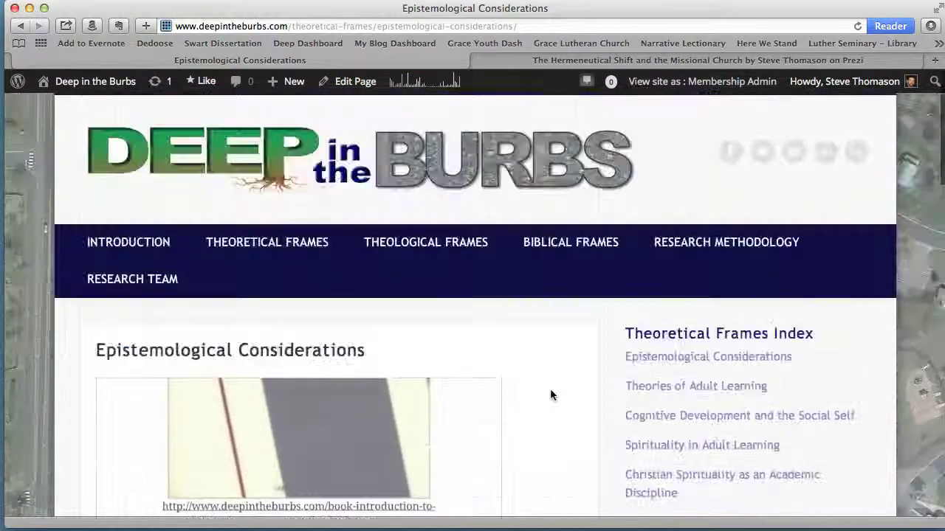
click(348, 88)
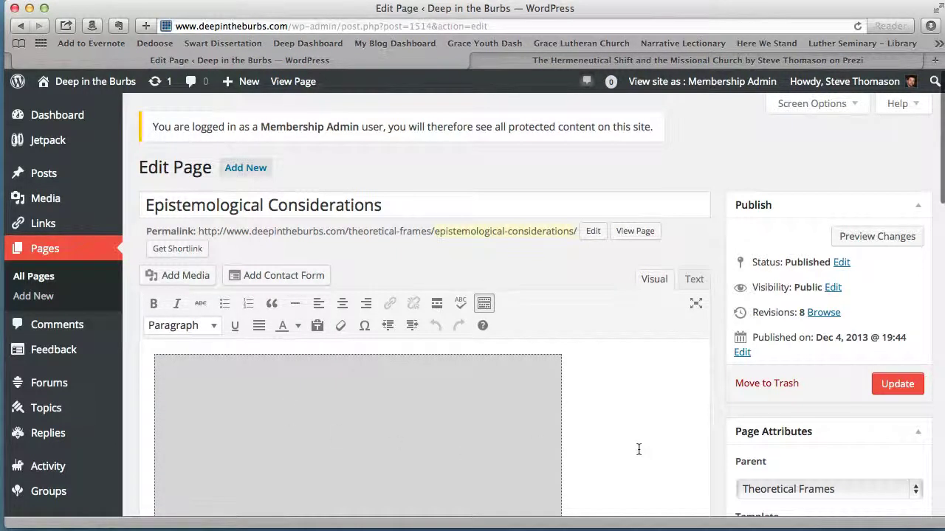
Locate the embedded Prezi block in the page content and switch the editor to Text mode to show its iframe code
scroll(639, 450, down, 3)
scroll(638, 450, up, 3)
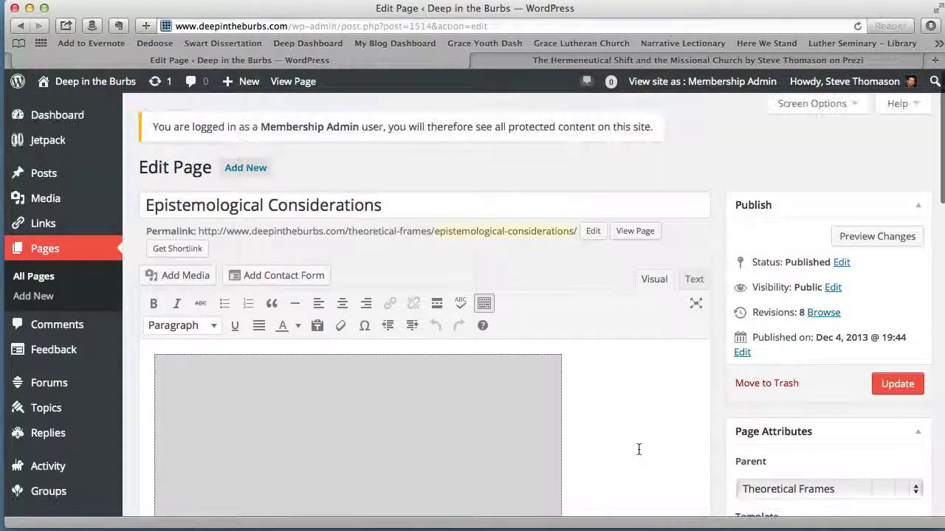
scroll(638, 449, down, 3)
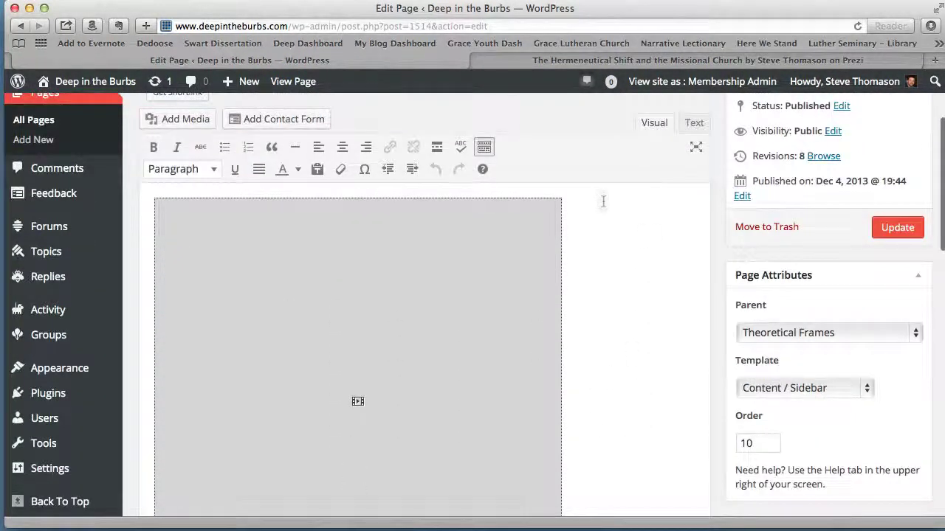
scroll(656, 262, down, 2)
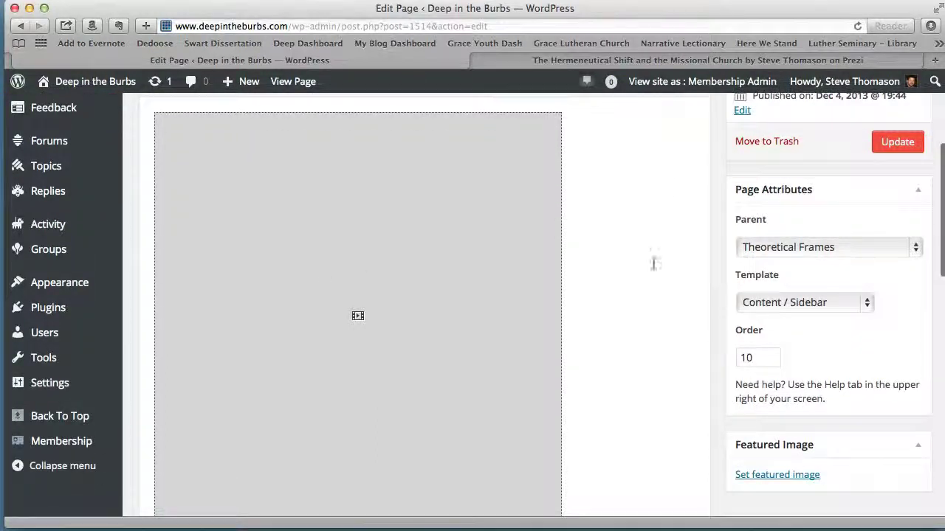
click(342, 289)
scroll(685, 309, down, 1)
scroll(684, 309, up, 6)
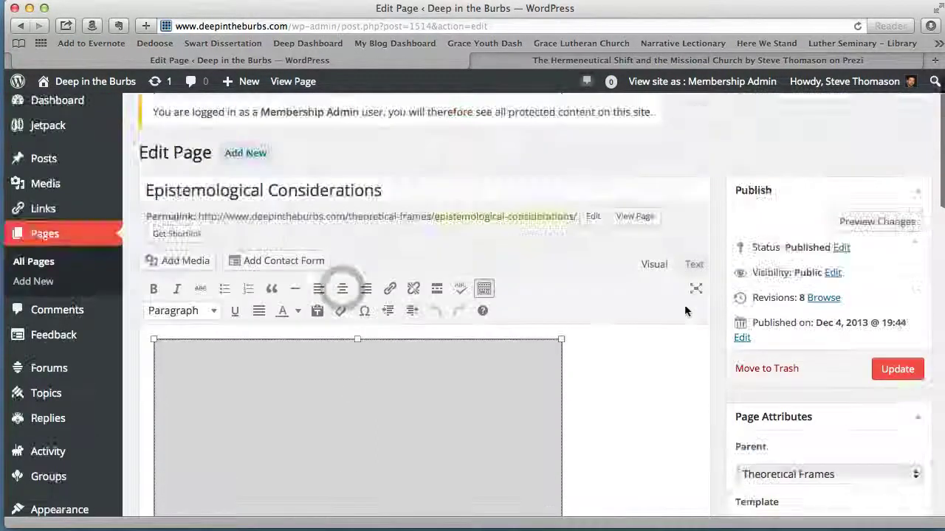
scroll(675, 390, down, 6)
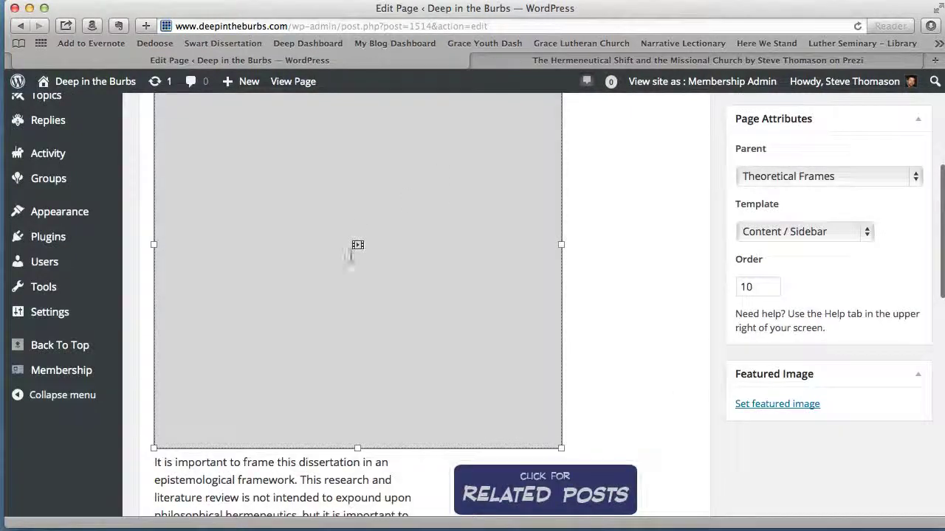
scroll(668, 278, up, 5)
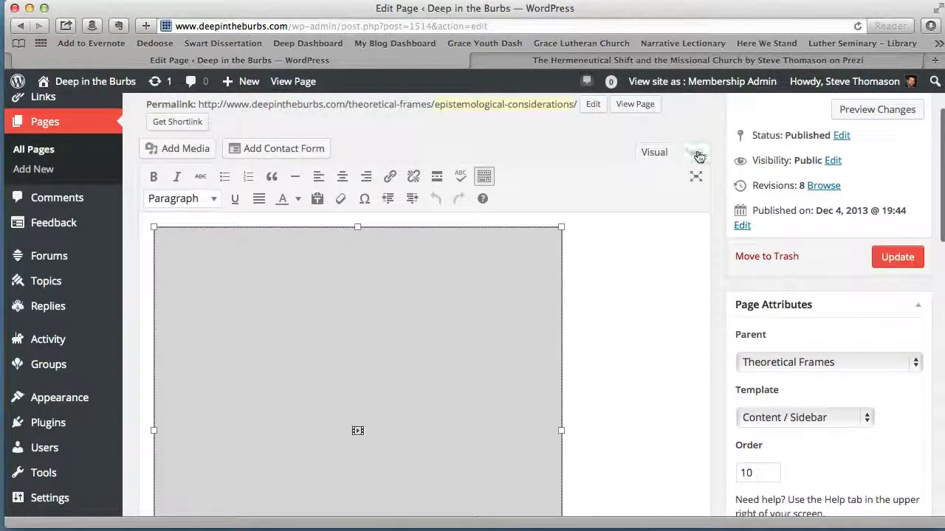
click(694, 154)
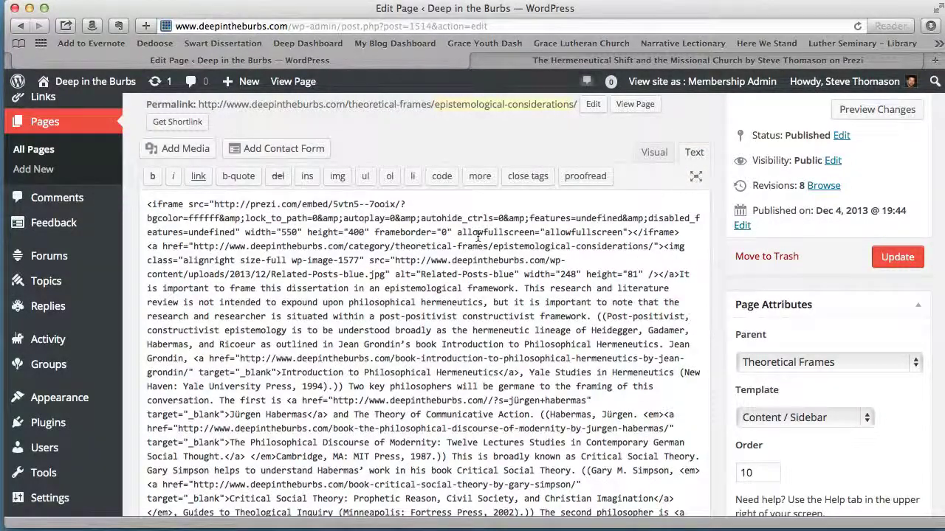
scroll(478, 236, down, 2)
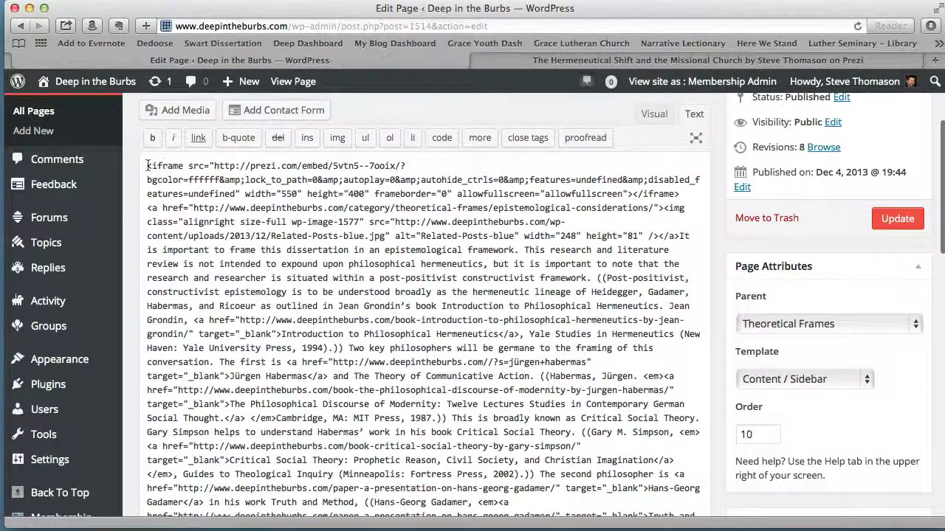
Highlight the complete Prezi iframe code at the beginning of the page's text
drag(147, 166, 666, 193)
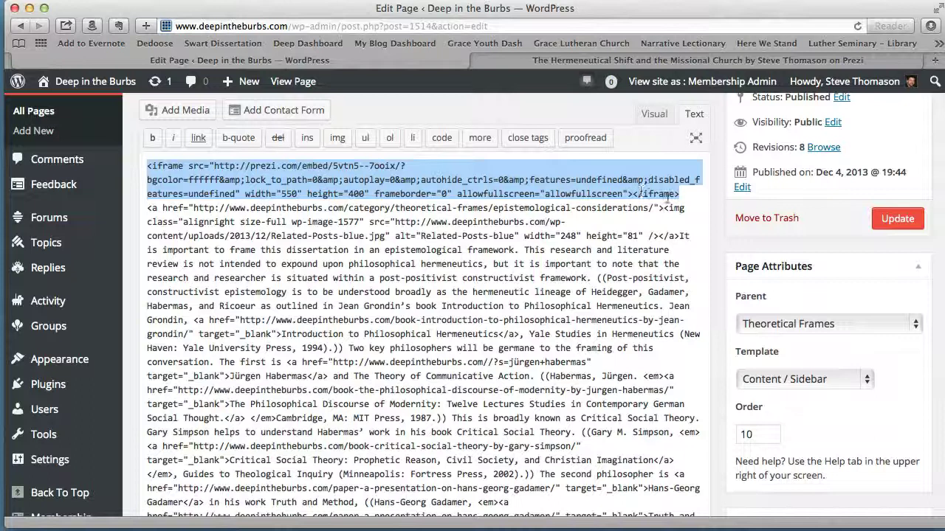
scroll(681, 200, up, 5)
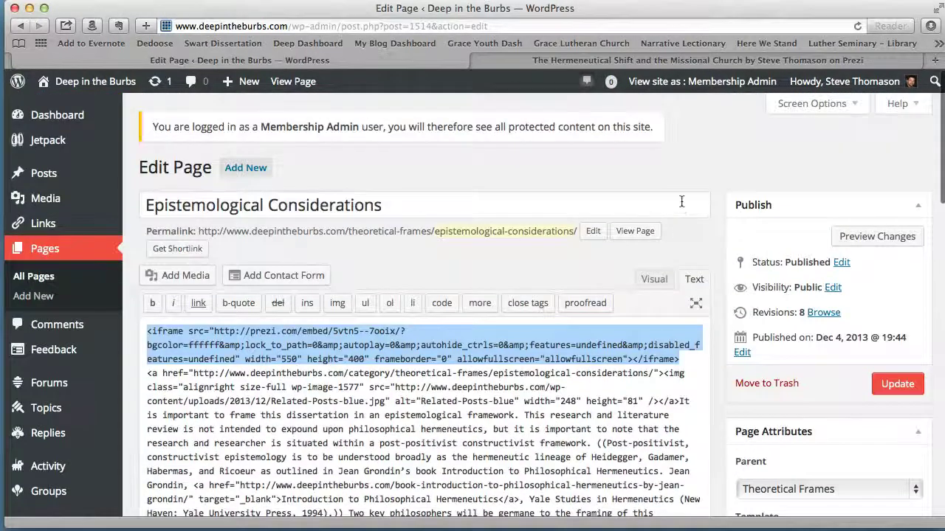
Create a new post titled "Testing the Prezi"
mouse_move(244, 83)
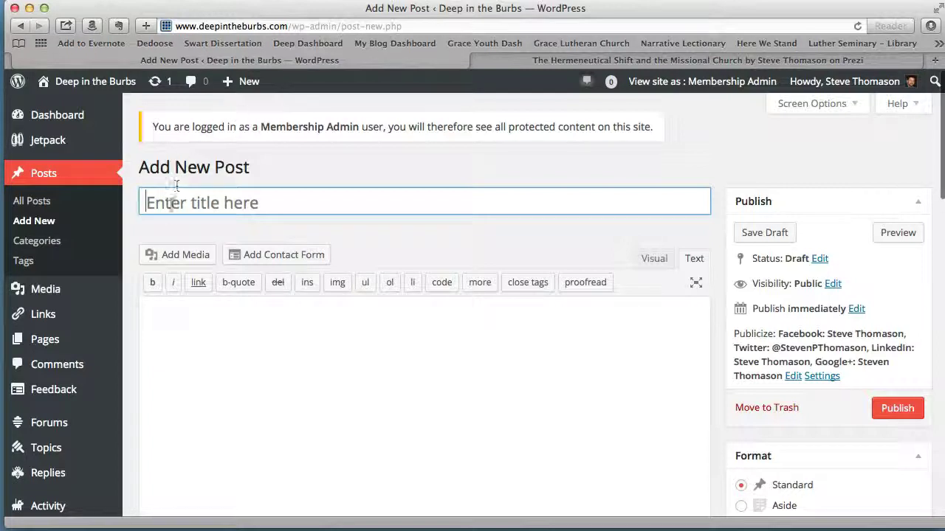
click(164, 203)
text(Testin g)
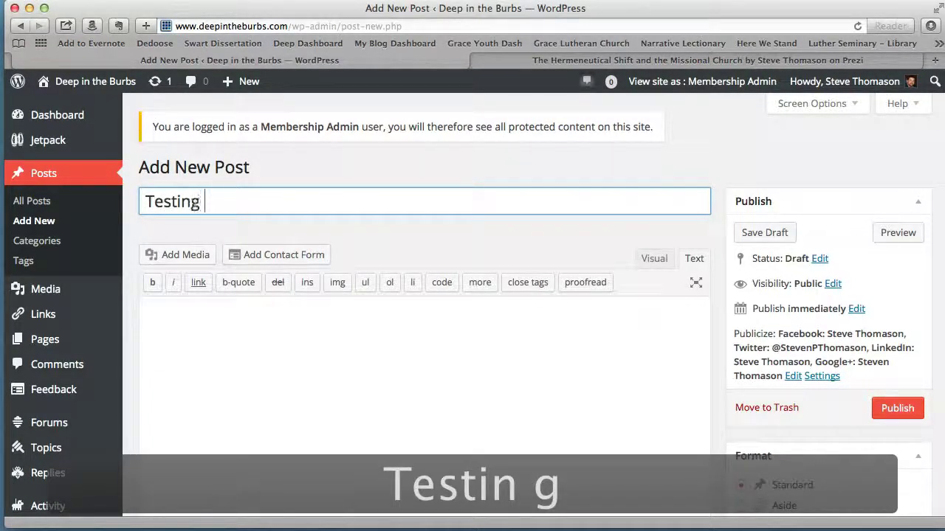
text(the R)
key(BackSpace)
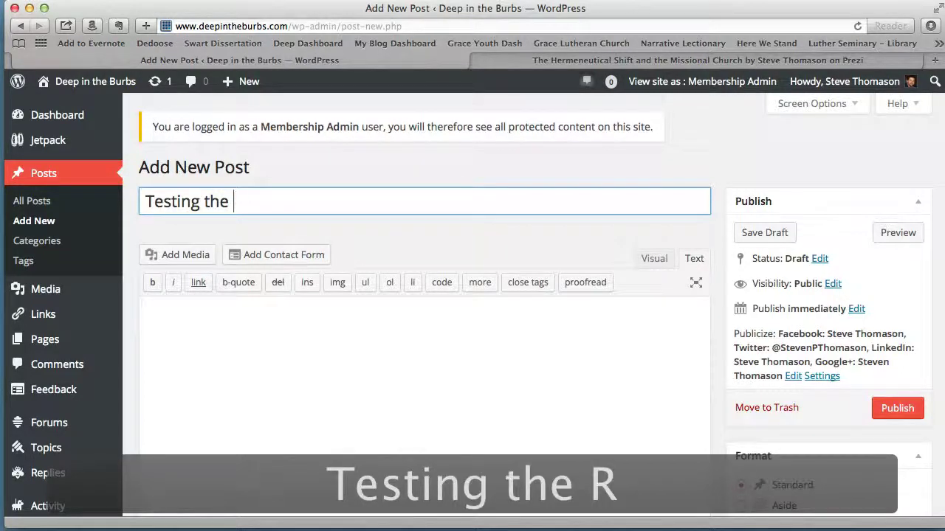
text(Pri)
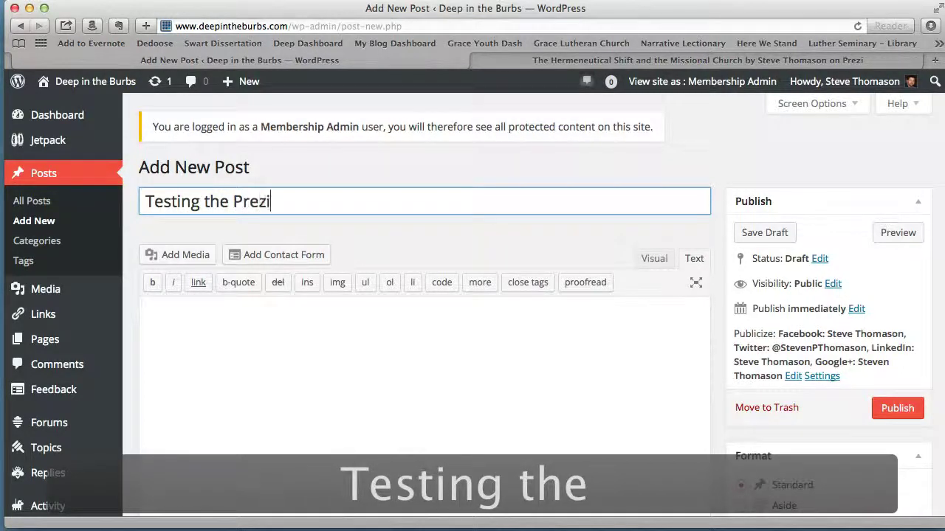
text(zi)
Paste the copied Prezi iframe embed code, 550 wide by 400 high, into the post content in Text mode
scroll(260, 315, down, 3)
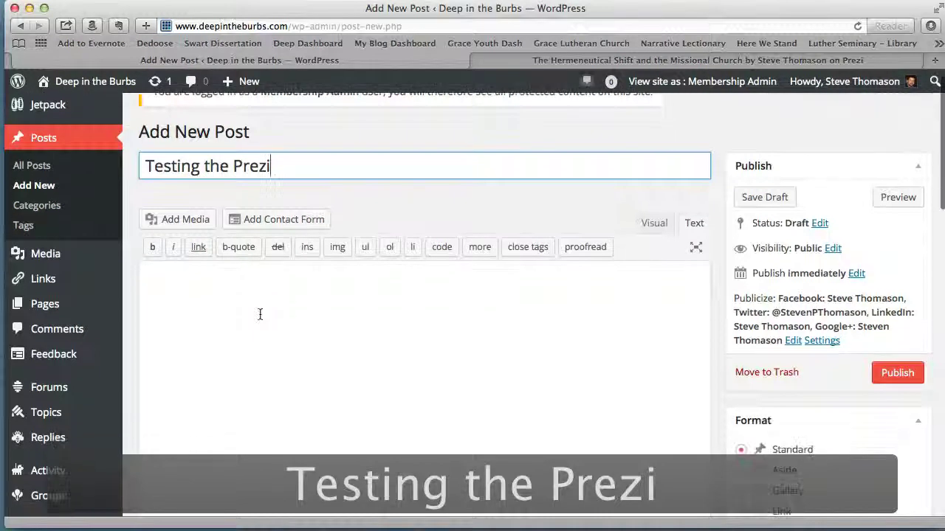
scroll(260, 314, down, 2)
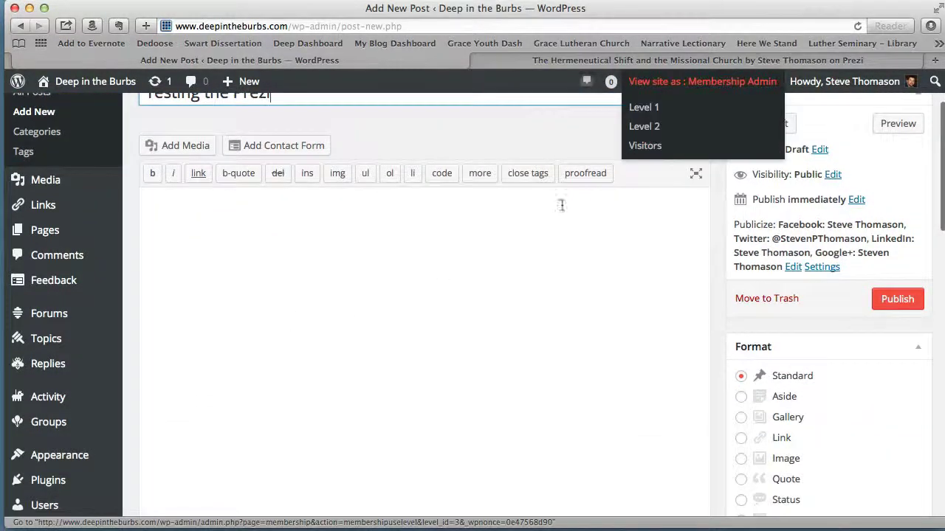
click(695, 157)
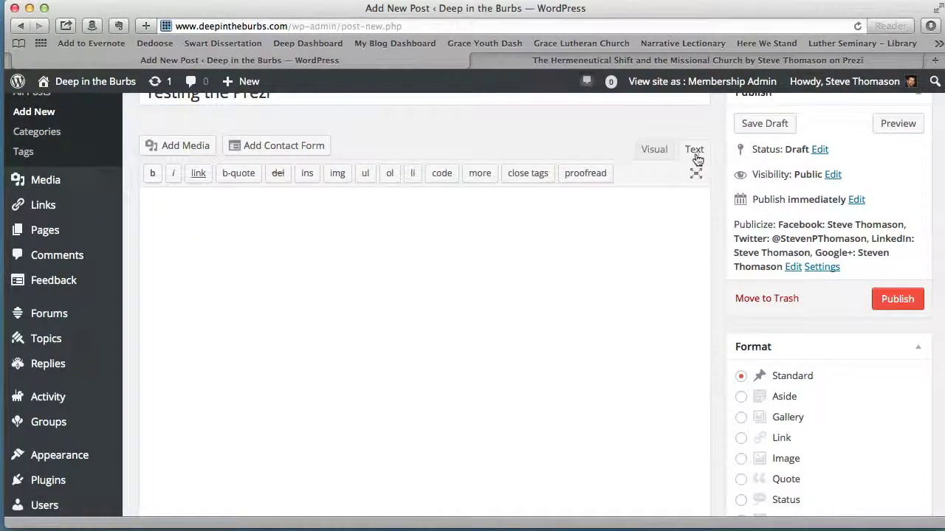
click(158, 206)
text(<iframe src="http://prezi.com/embed/5vtn5--7ooix/?bgcolor=ffffff&amp;lock_to_path=0&amp;autoplay=0&amp;autohide_ctrls=0&amp;features=undefined&amp;disabled_features=undefined" width="550" height="400" frameBorder="0" webkitAllowFullScreen mozAllowFullscreen allowfullscreen></iframe>)
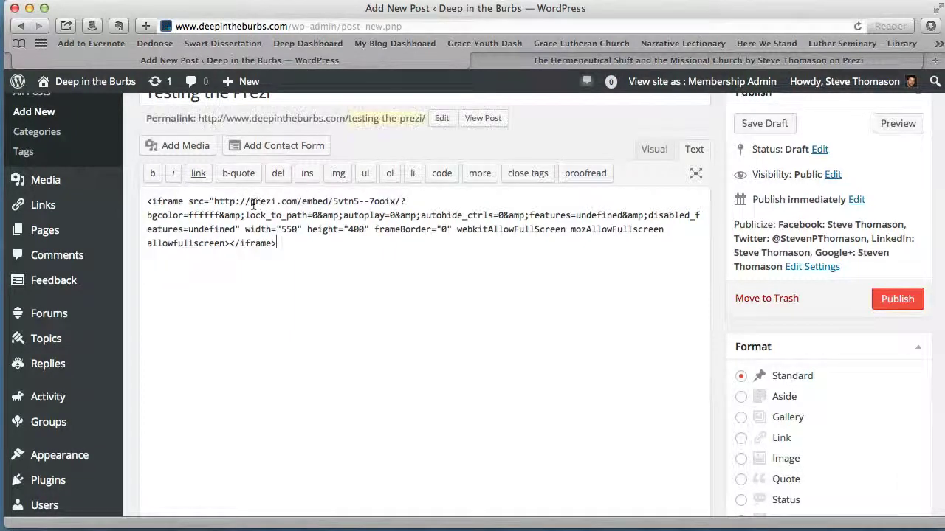
drag(268, 206, 300, 205)
click(296, 249)
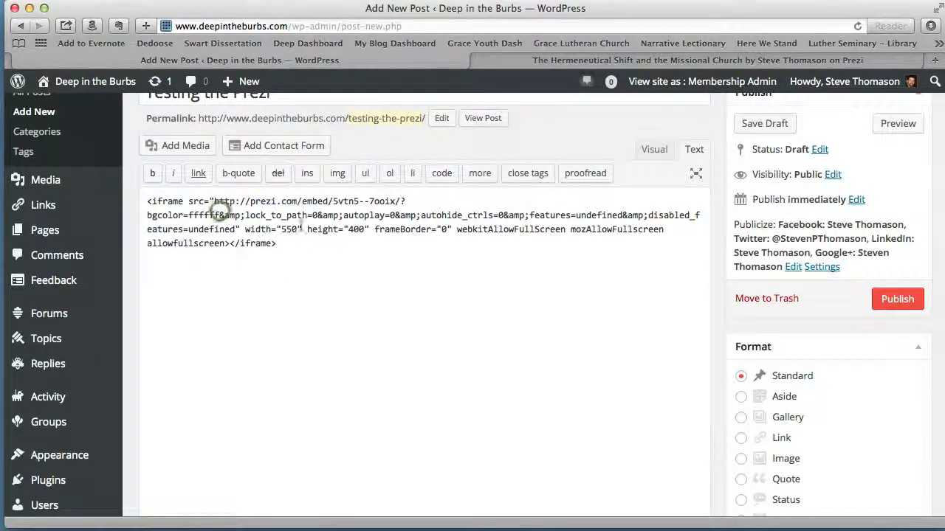
Preview the Testing the Prezi post, check the area of the embedded presentation, and close the preview
scroll(382, 288, up, 1)
scroll(389, 293, up, 3)
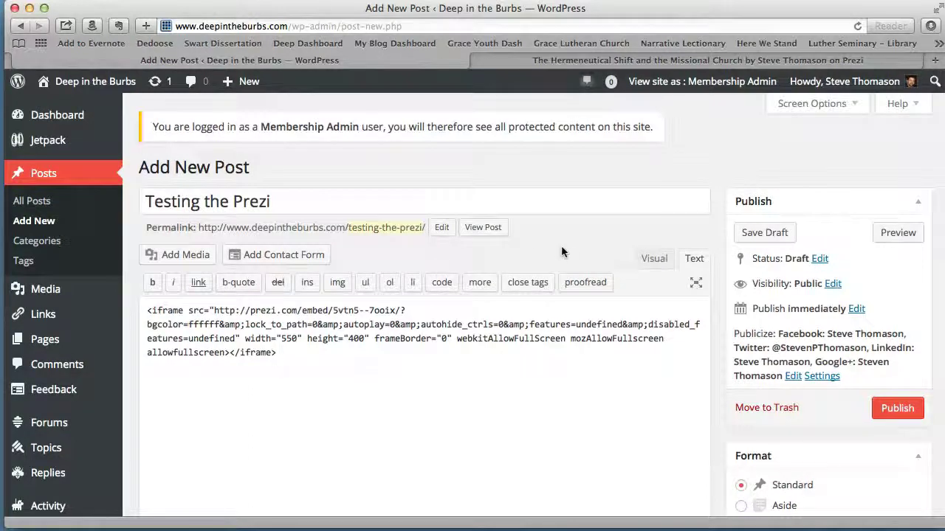
click(904, 235)
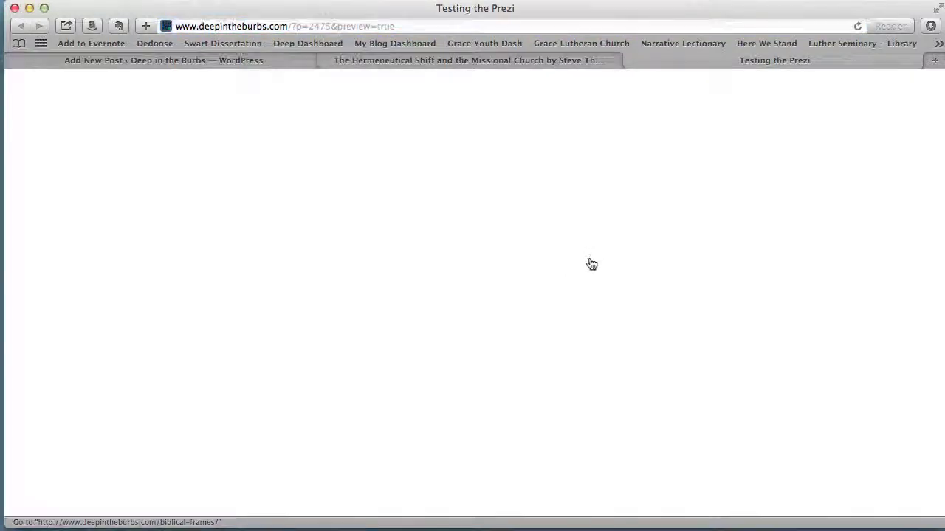
scroll(616, 402, down, 5)
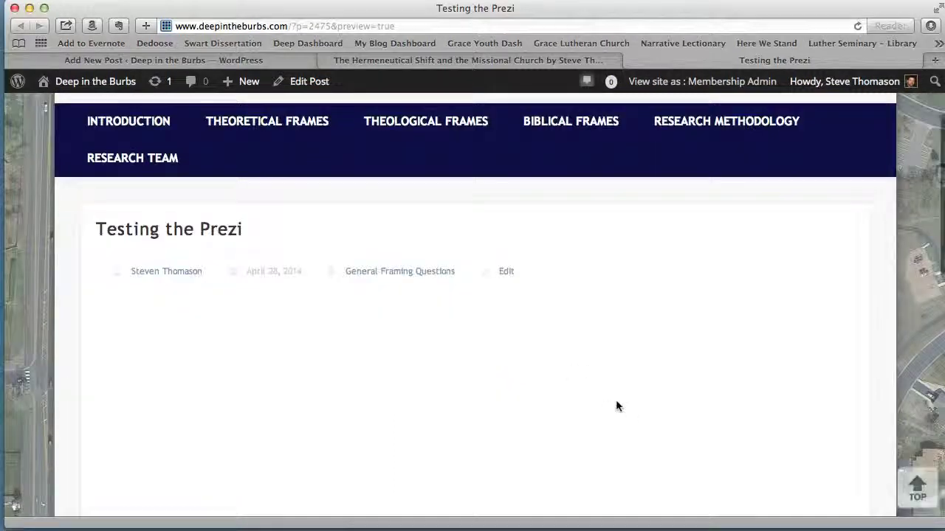
scroll(616, 406, down, 4)
scroll(262, 272, up, 1)
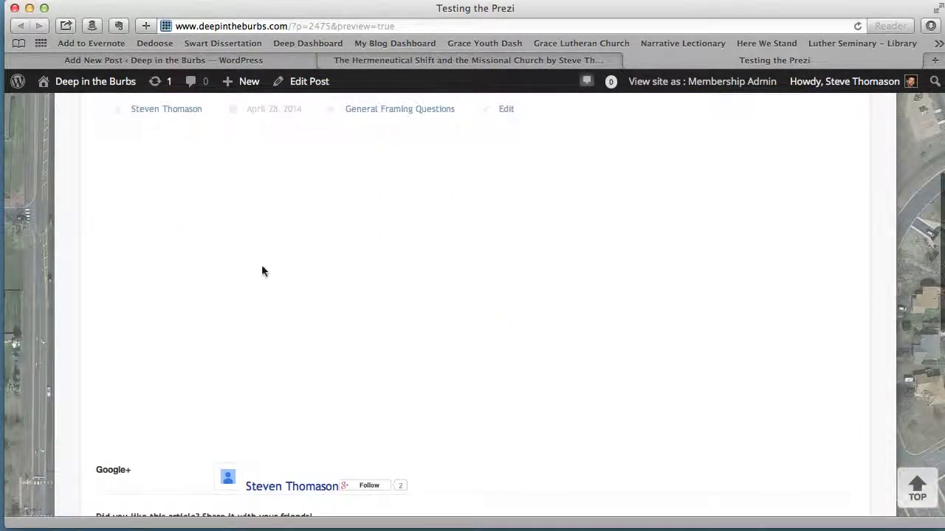
scroll(262, 266, up, 1)
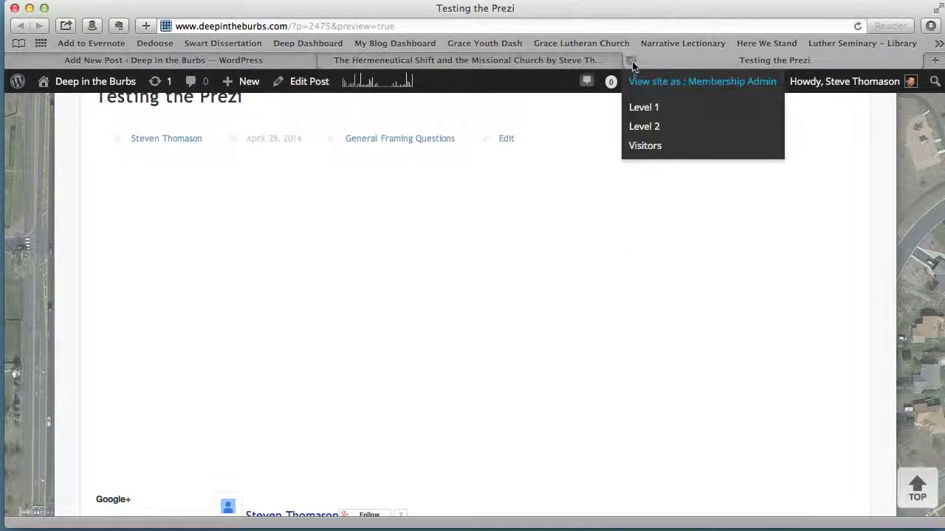
click(628, 61)
click(627, 60)
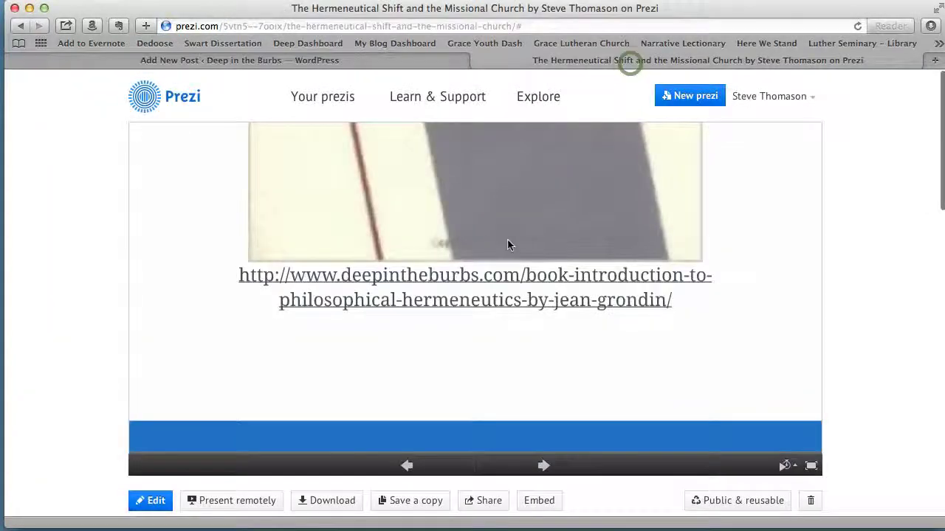
Return to the new post in WordPress and leave it for the Deep in the Burbs site's home page
click(381, 65)
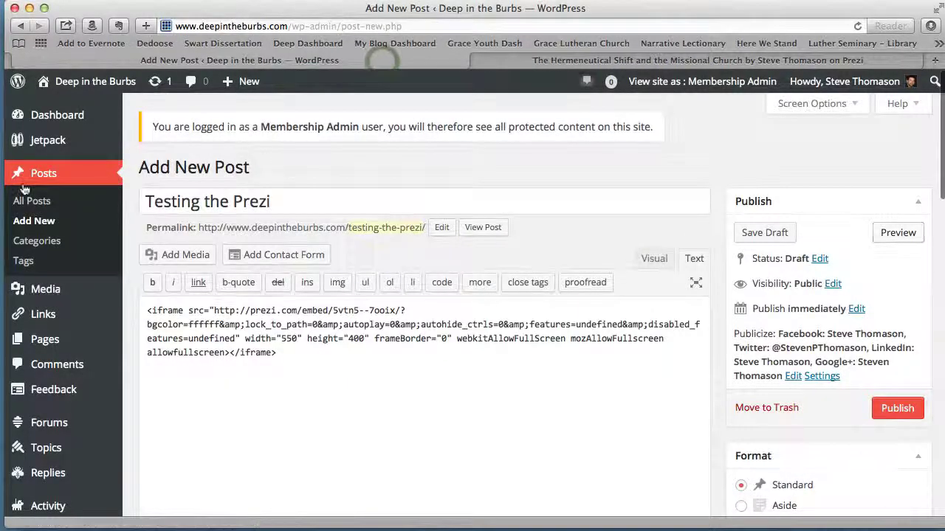
mouse_move(89, 87)
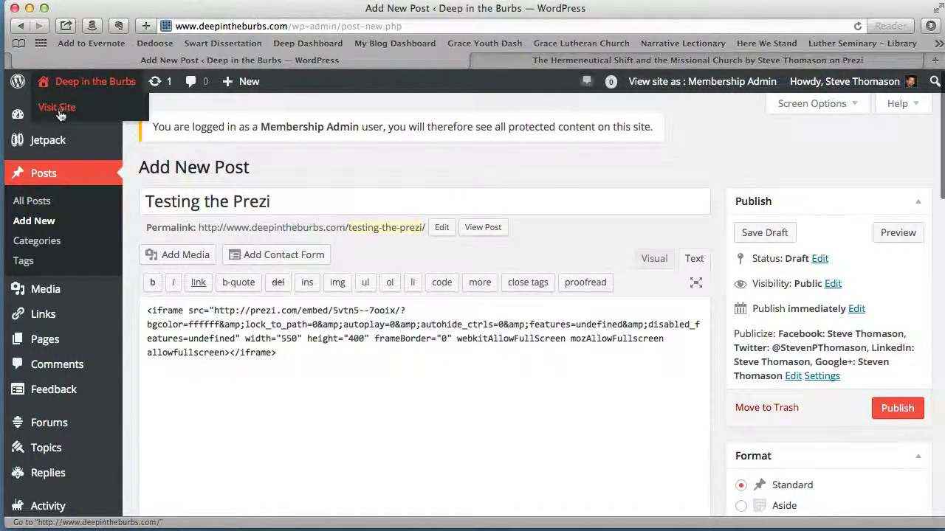
click(66, 111)
click(649, 223)
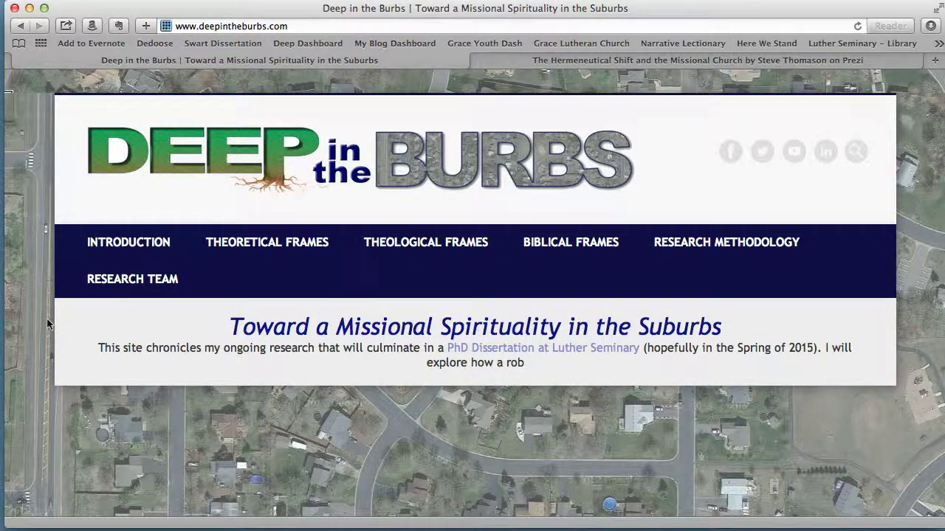
Open the Epistemological Considerations page under Theoretical Frames and review its footnote links and embedded Prezi
scroll(37, 304, down, 1)
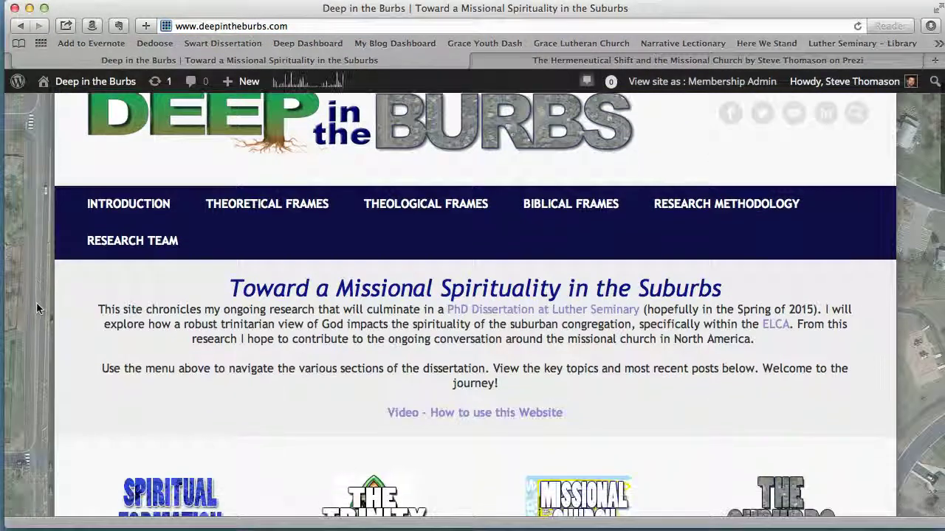
click(274, 196)
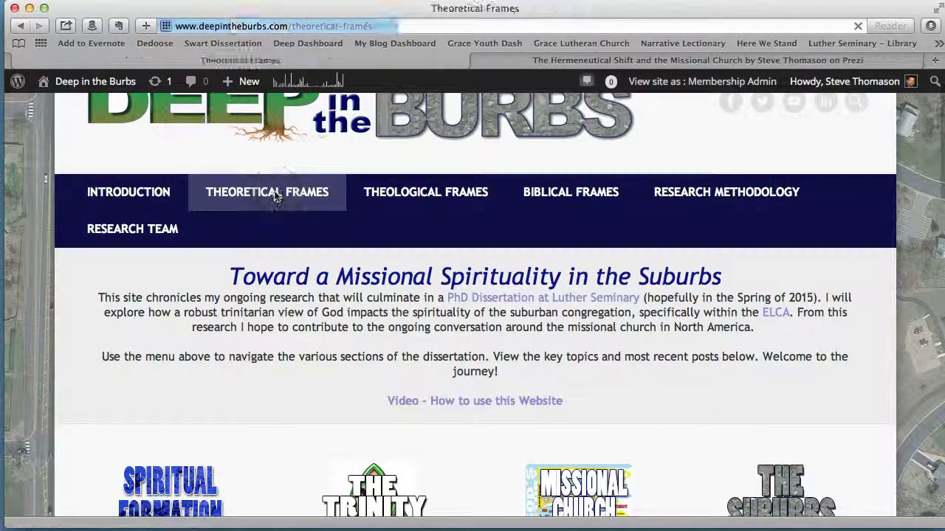
scroll(584, 334, down, 3)
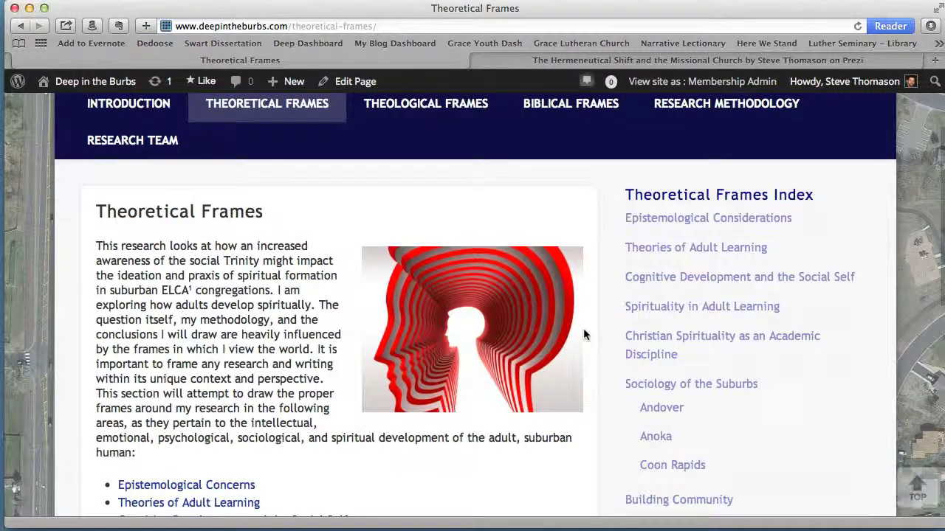
click(697, 220)
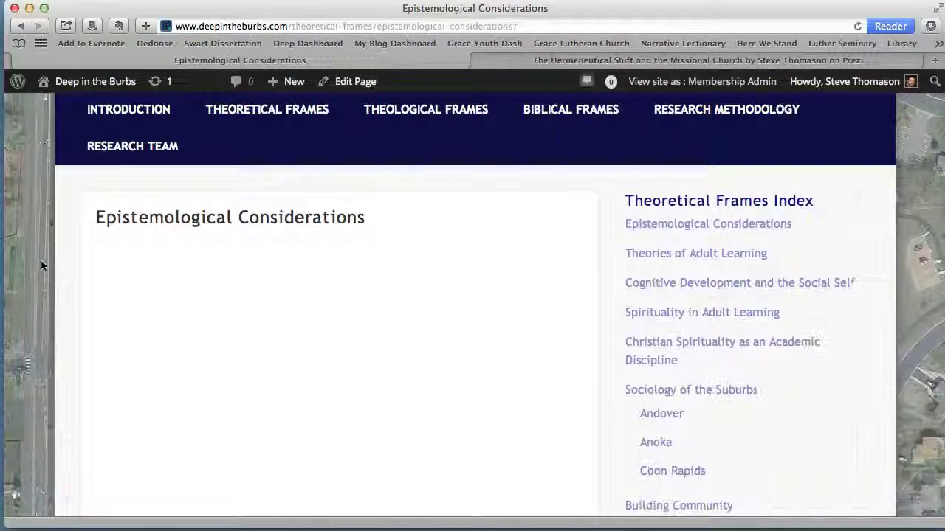
scroll(44, 263, down, 10)
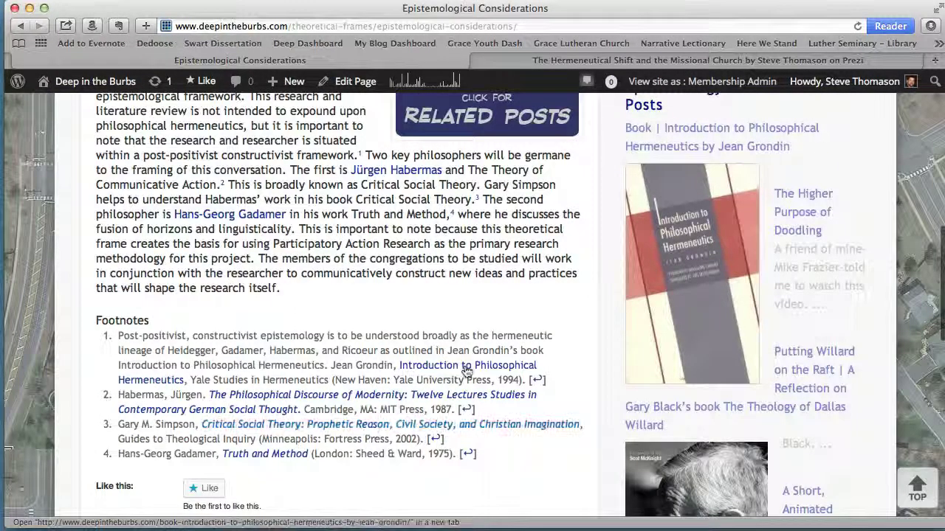
scroll(368, 320, up, 1)
scroll(368, 320, up, 5)
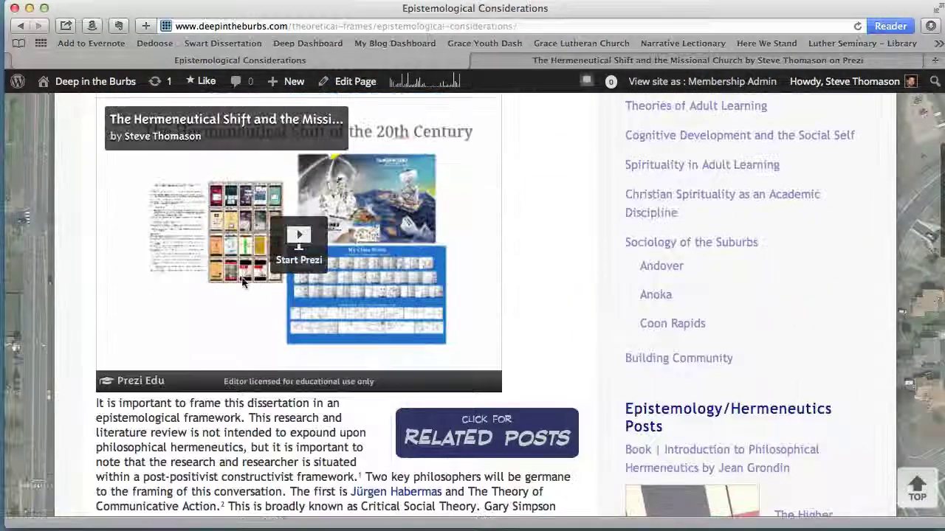